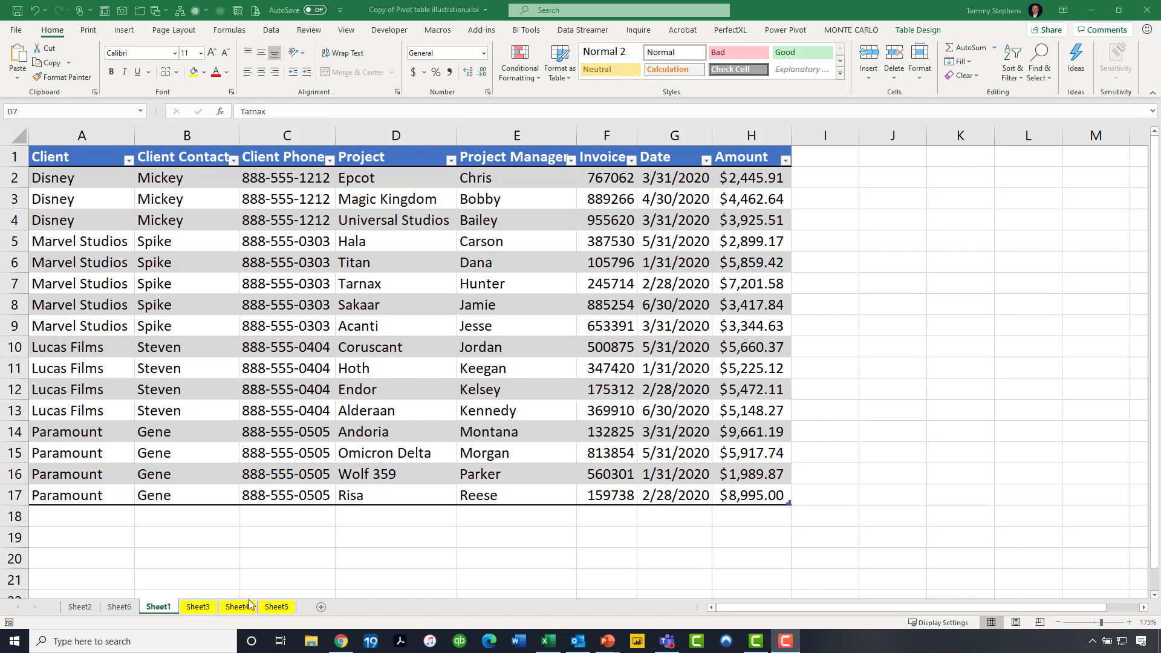
Go to Sheet6 and scroll through its pivot table of invoice amounts by client and date
{"action": "left_click", "coordinate": [120, 607]}
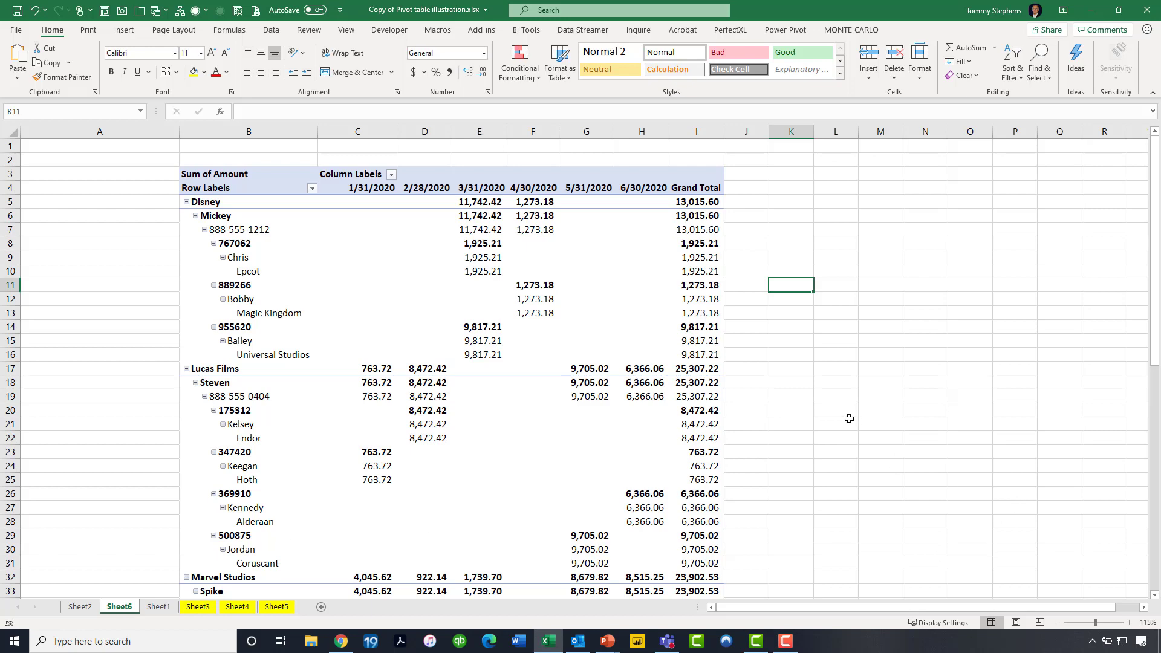
{"action": "scroll", "coordinate": [849, 418], "scroll_direction": "down", "scroll_amount": 1}
{"action": "scroll", "coordinate": [849, 419], "scroll_direction": "down", "scroll_amount": 6}
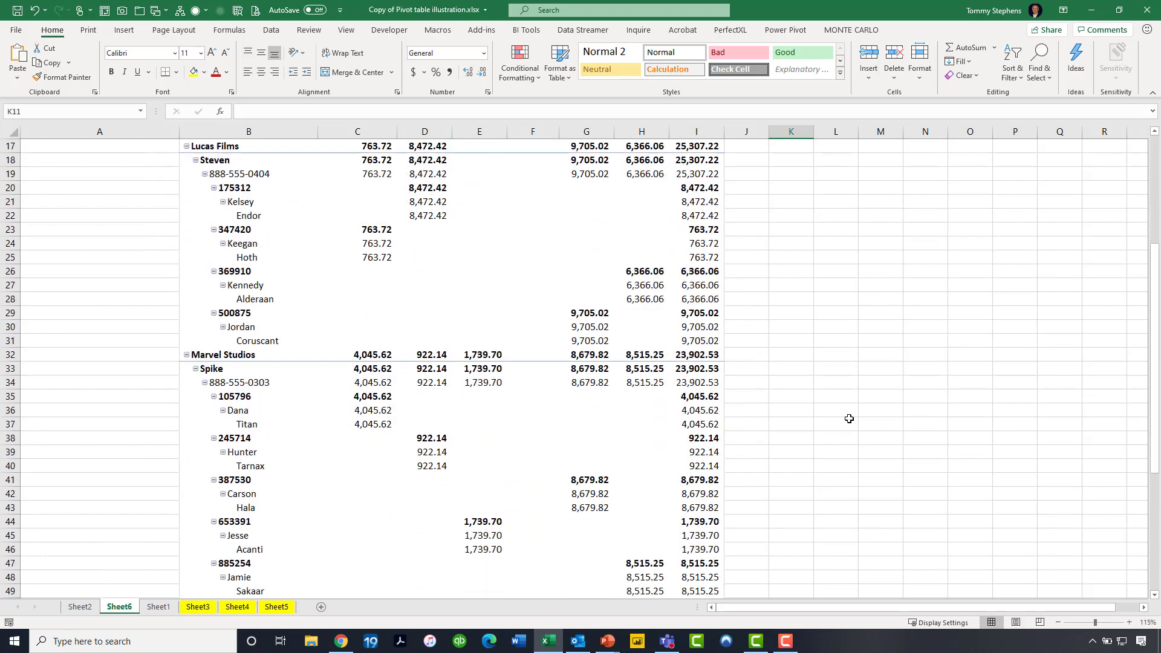
{"action": "scroll", "coordinate": [850, 418], "scroll_direction": "down", "scroll_amount": 1}
{"action": "scroll", "coordinate": [849, 419], "scroll_direction": "up", "scroll_amount": 5}
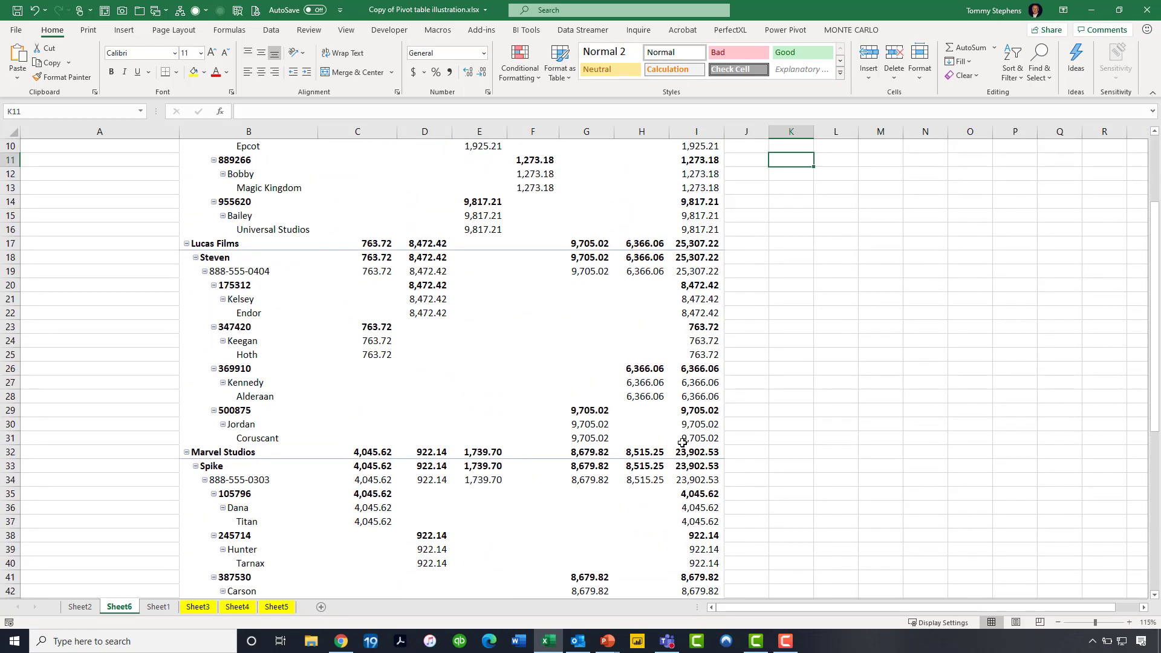
Check the source data on Sheet1, then return to and review Sheet6's pivot table
{"action": "left_click", "coordinate": [159, 606]}
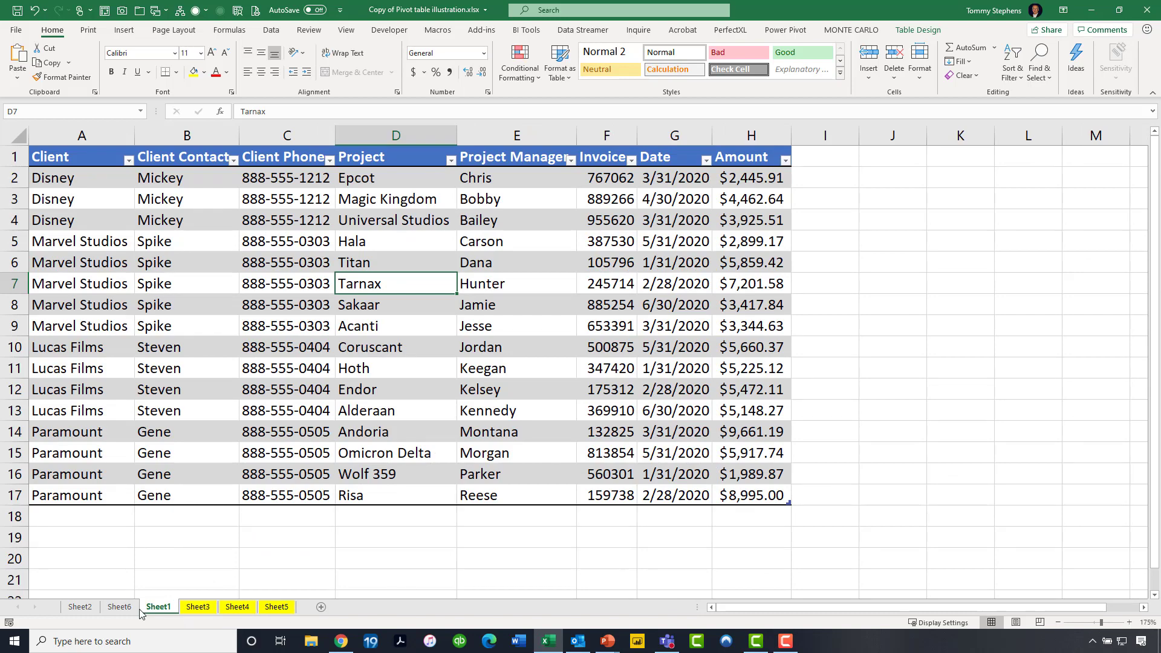
{"action": "left_click", "coordinate": [121, 607]}
{"action": "scroll", "coordinate": [605, 483], "scroll_direction": "down", "scroll_amount": 7}
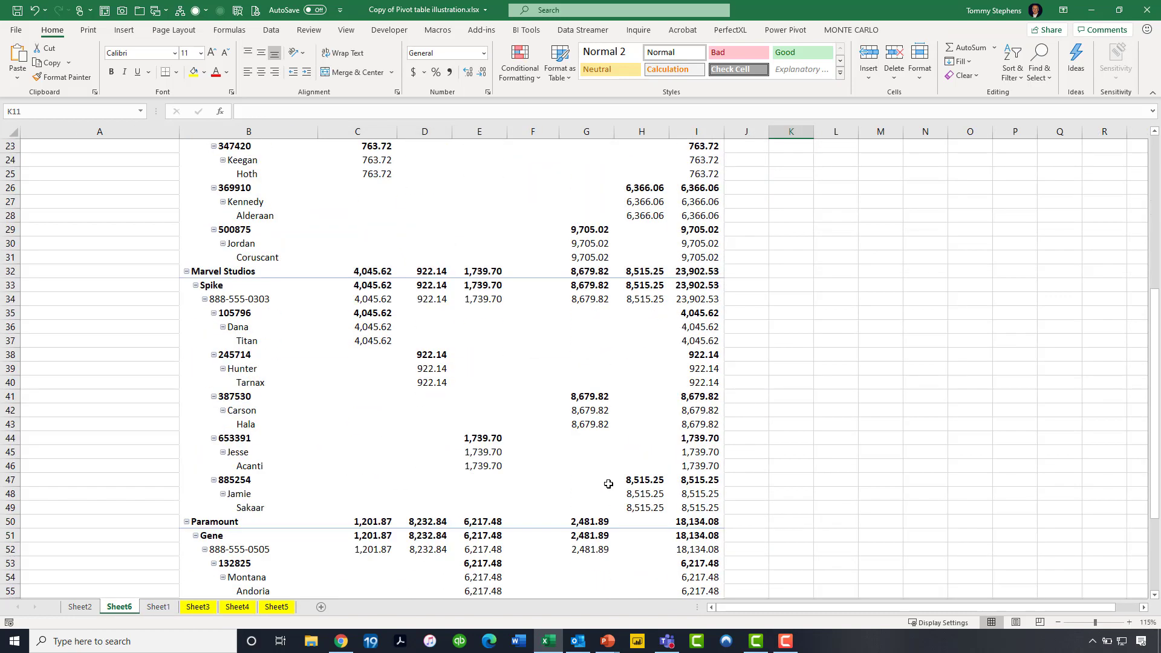
{"action": "scroll", "coordinate": [608, 484], "scroll_direction": "down", "scroll_amount": 2}
{"action": "scroll", "coordinate": [608, 484], "scroll_direction": "up", "scroll_amount": 10}
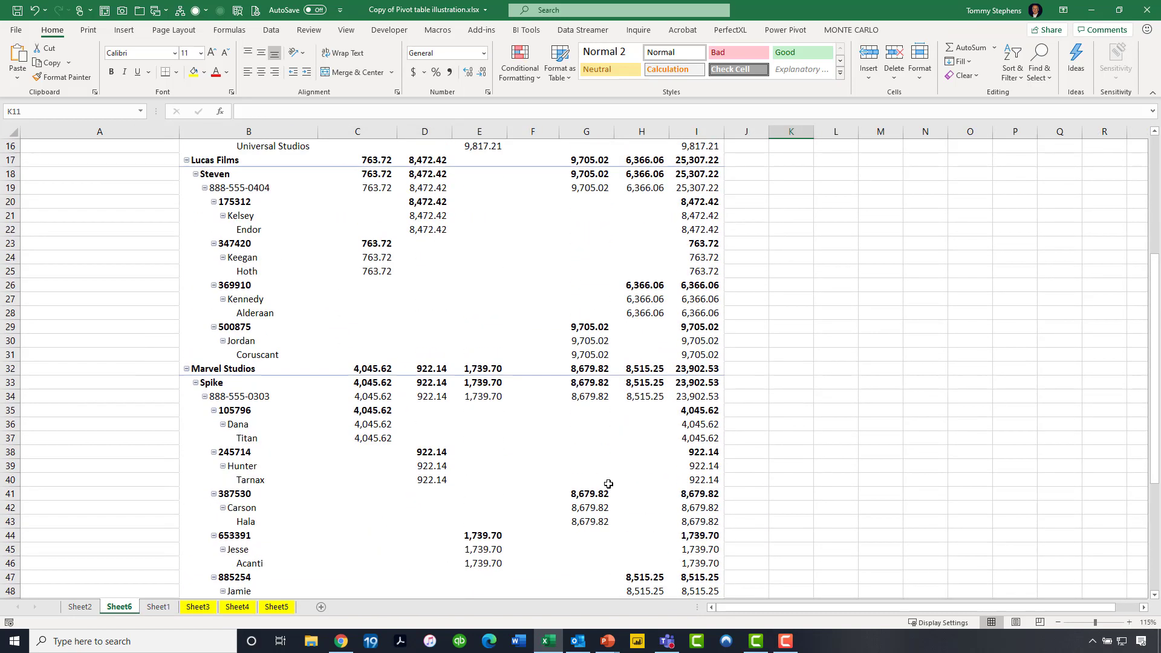
{"action": "scroll", "coordinate": [608, 484], "scroll_direction": "up", "scroll_amount": 2}
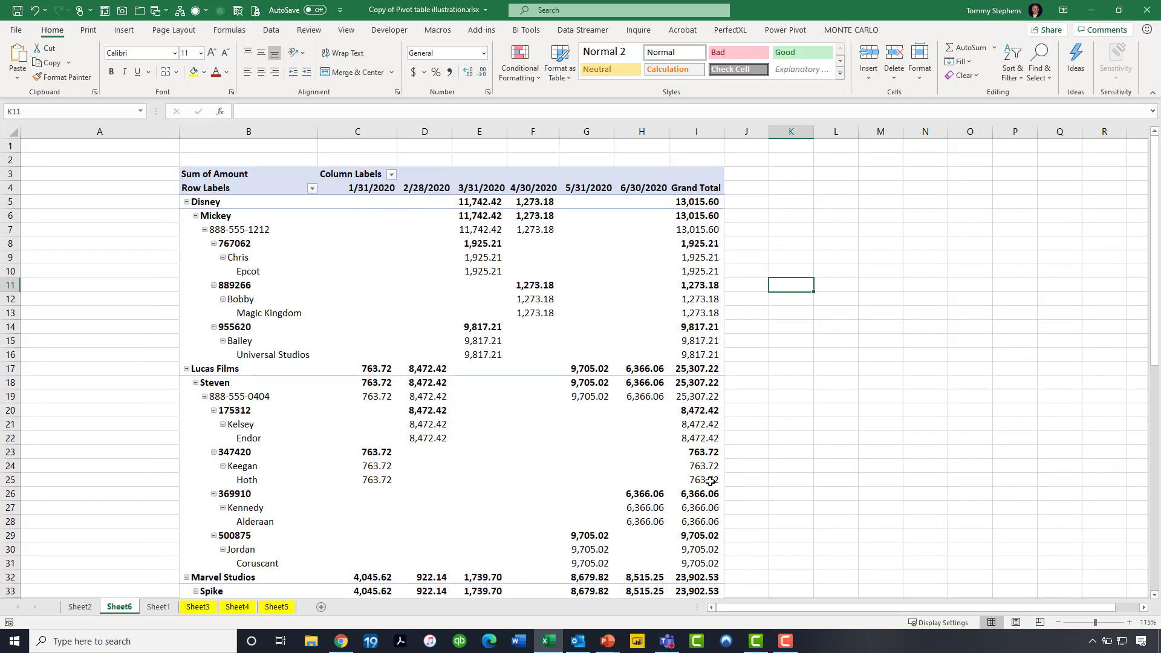
{"action": "mouse_move", "coordinate": [711, 480]}
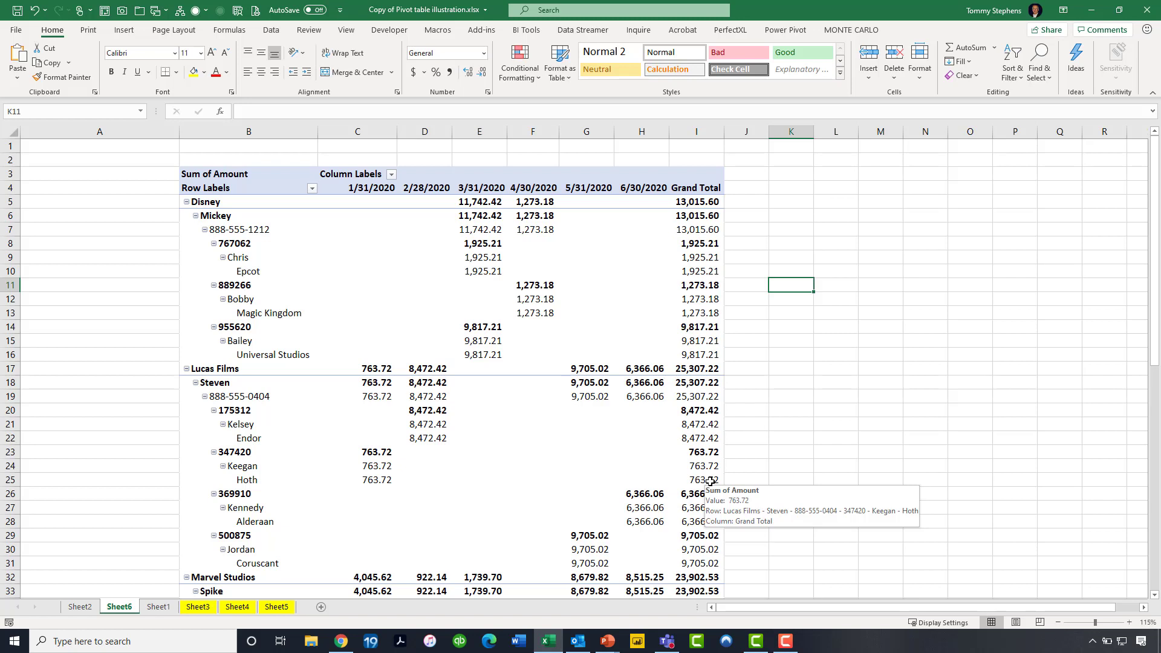
Select the pivot table to show its field list and look over the PivotTable Analyze and Design options
{"action": "left_click", "coordinate": [601, 277]}
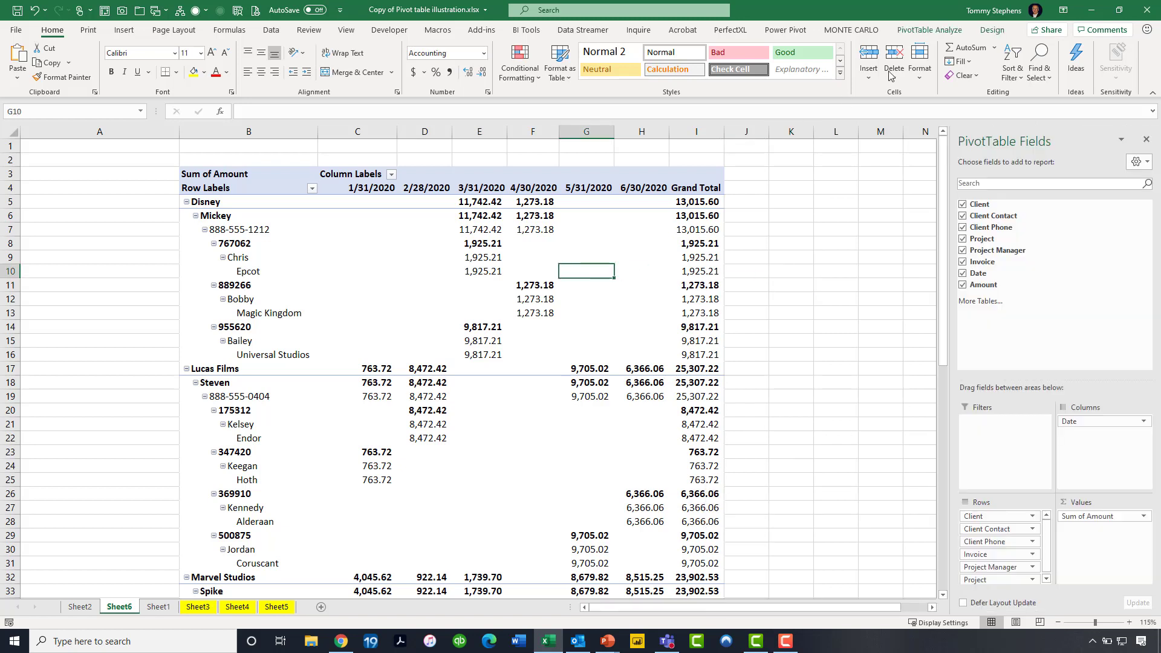
{"action": "left_click", "coordinate": [931, 32]}
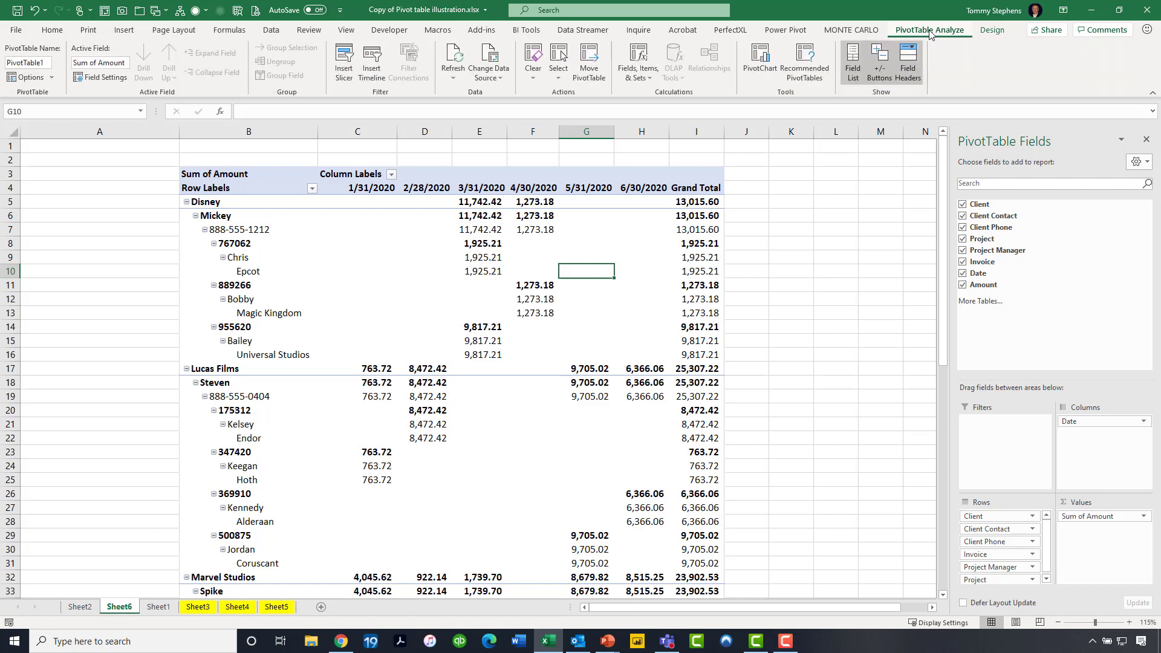
{"action": "left_click", "coordinate": [989, 33]}
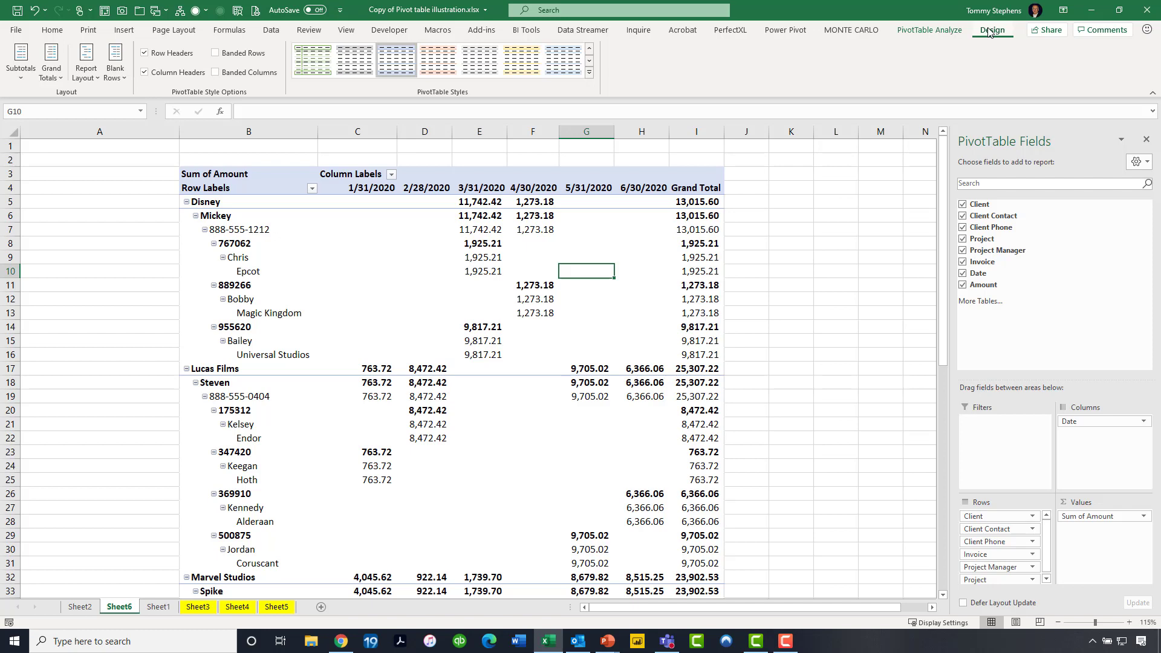
{"action": "left_click", "coordinate": [271, 131]}
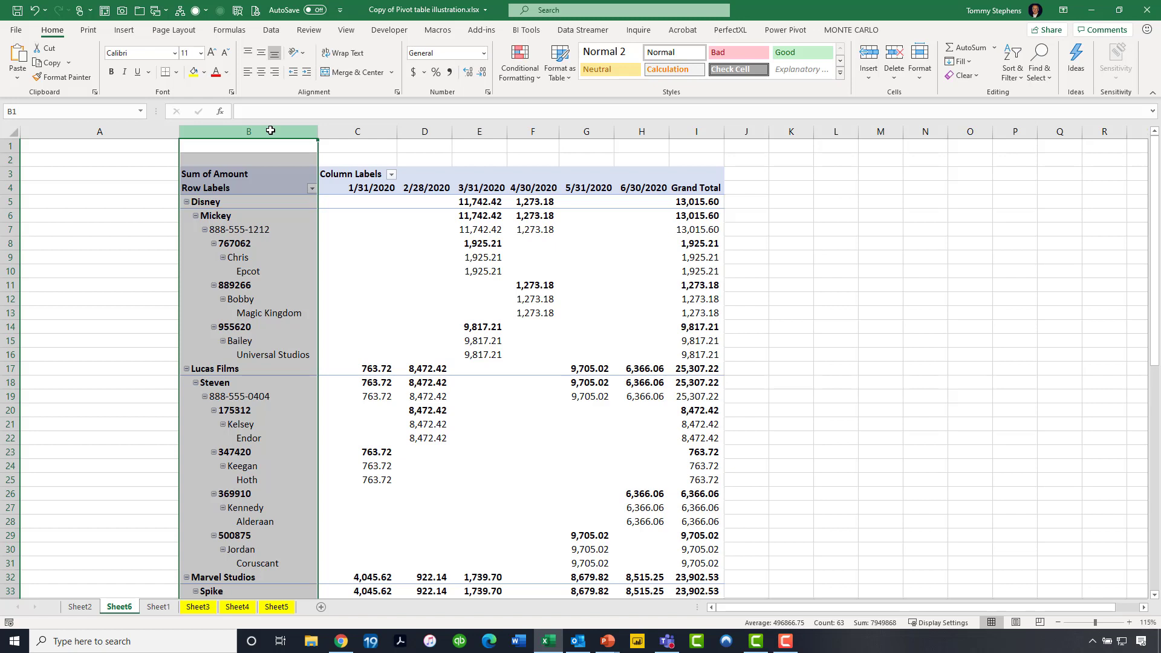
{"action": "left_click", "coordinate": [425, 255]}
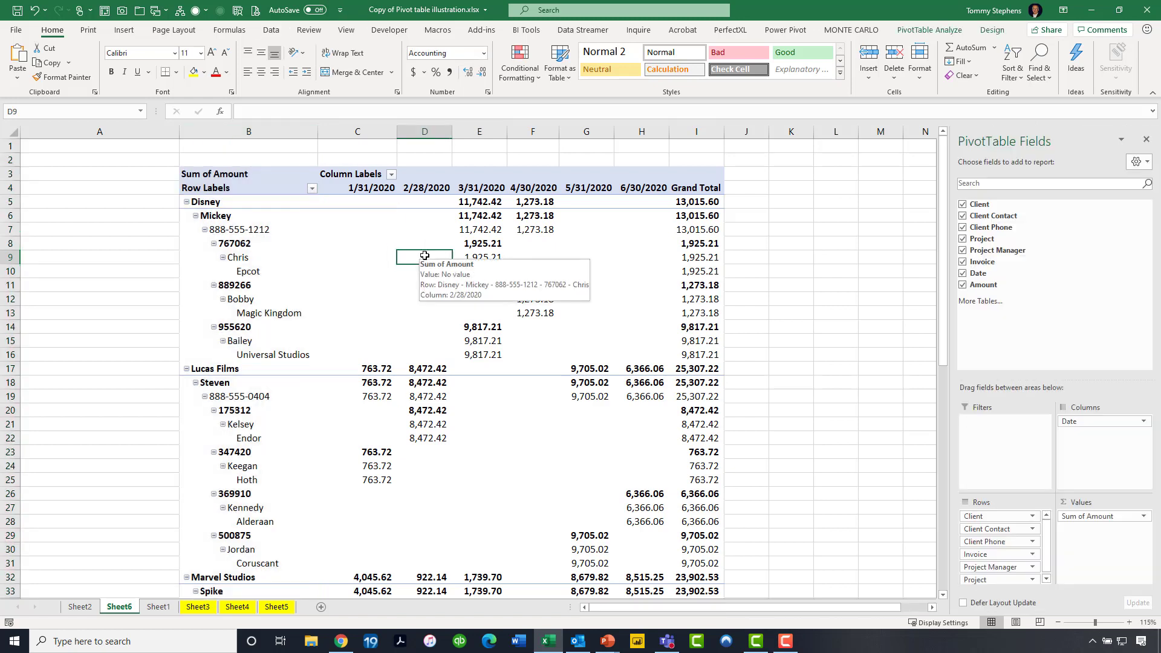
{"action": "mouse_move", "coordinate": [532, 283]}
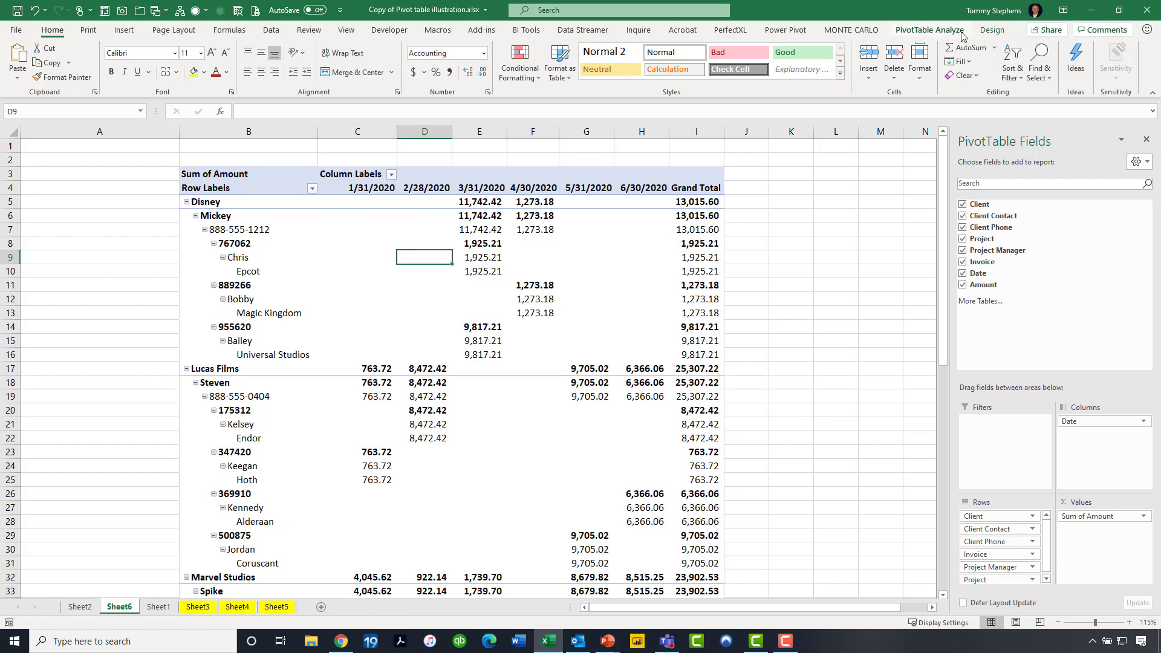
Switch the report layout to outline form, then tabular form, and AutoFit all worksheet columns
{"action": "left_click", "coordinate": [992, 30]}
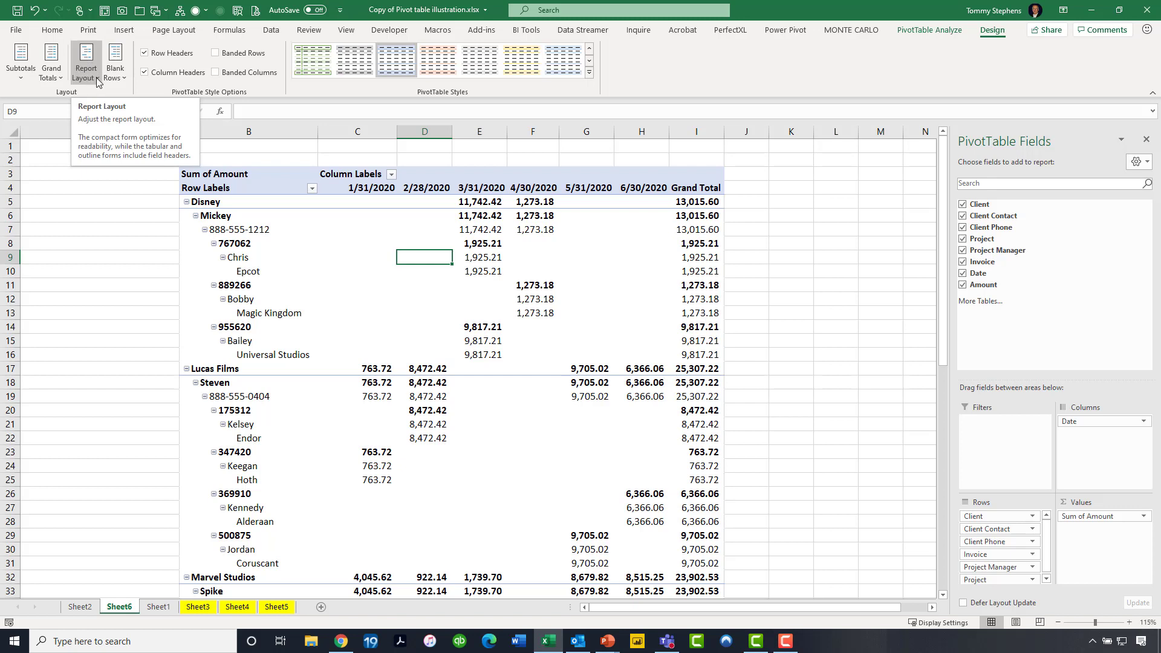
{"action": "left_click", "coordinate": [96, 77]}
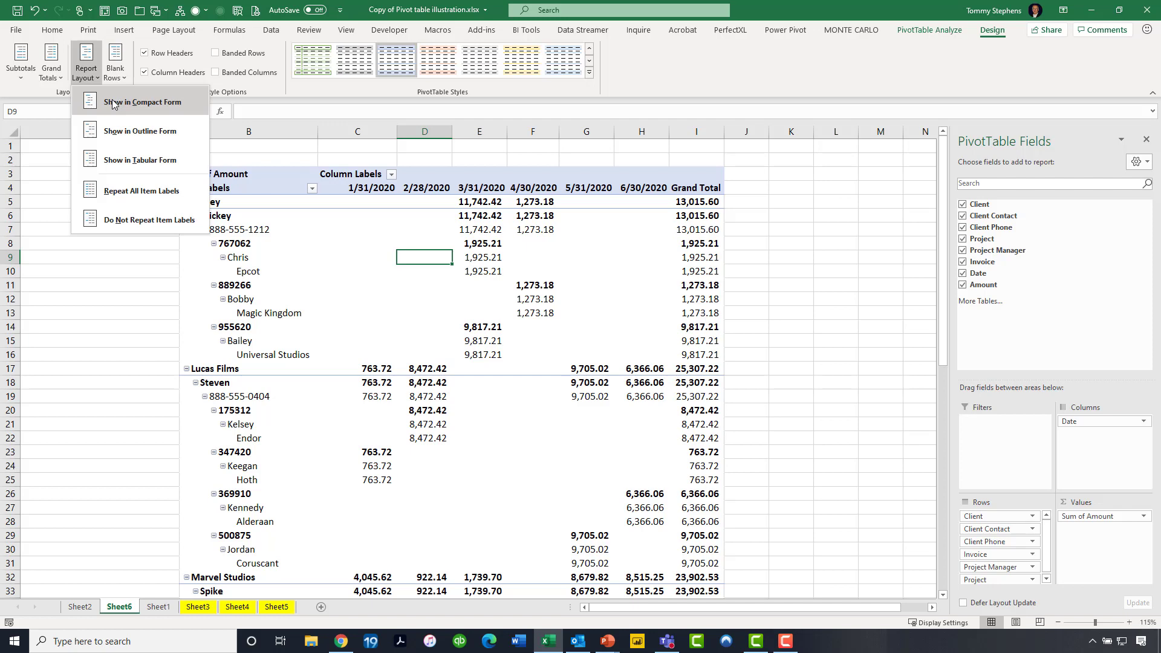
{"action": "left_click", "coordinate": [118, 132]}
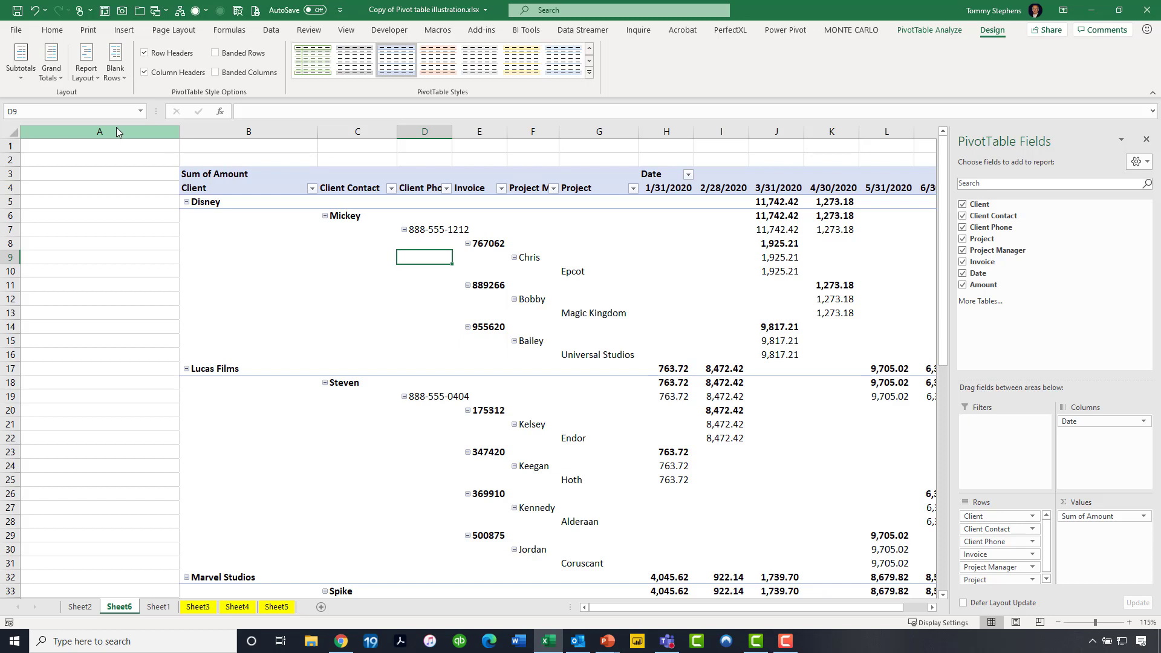
{"action": "left_click", "coordinate": [84, 78]}
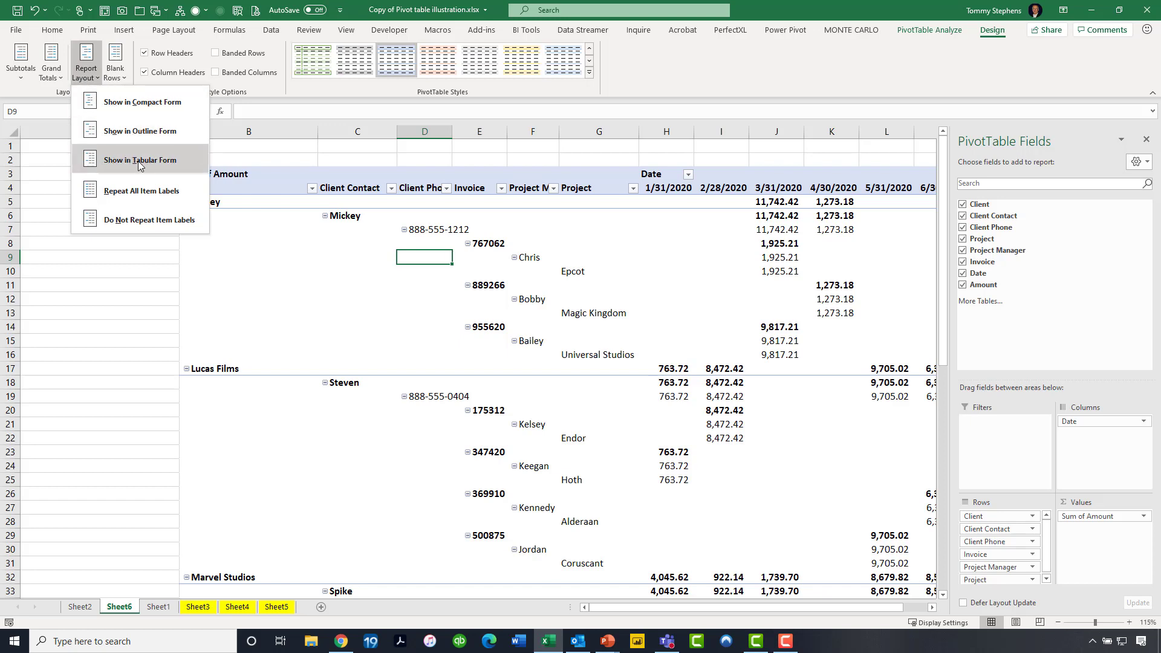
{"action": "left_click", "coordinate": [186, 162]}
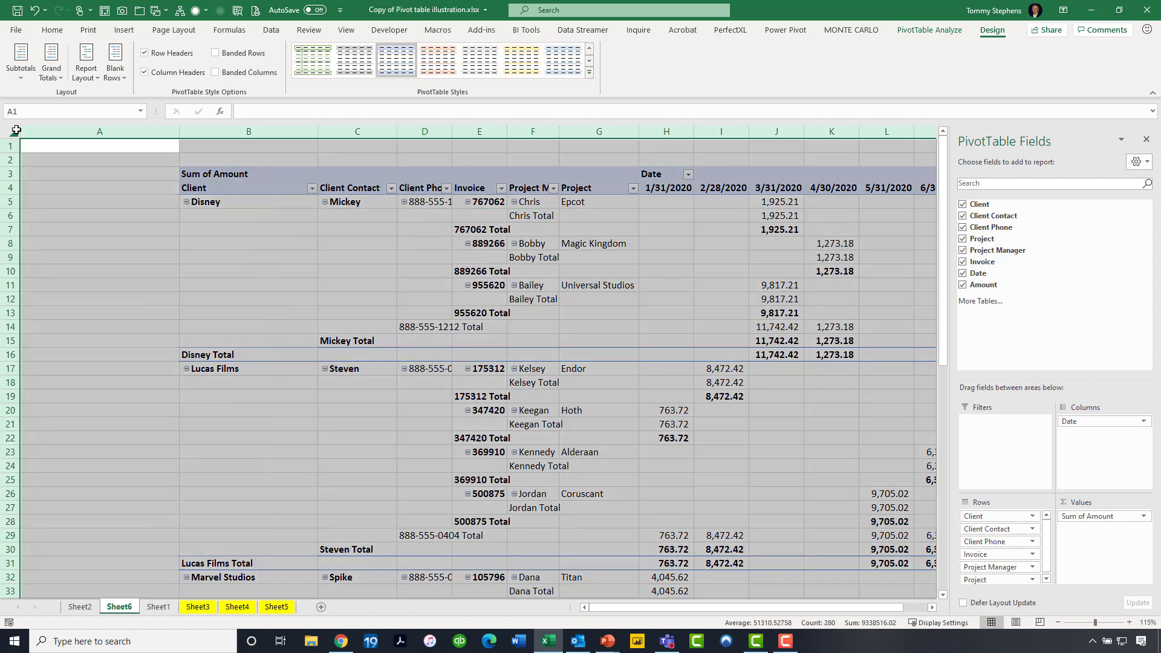
{"action": "left_click", "coordinate": [14, 132]}
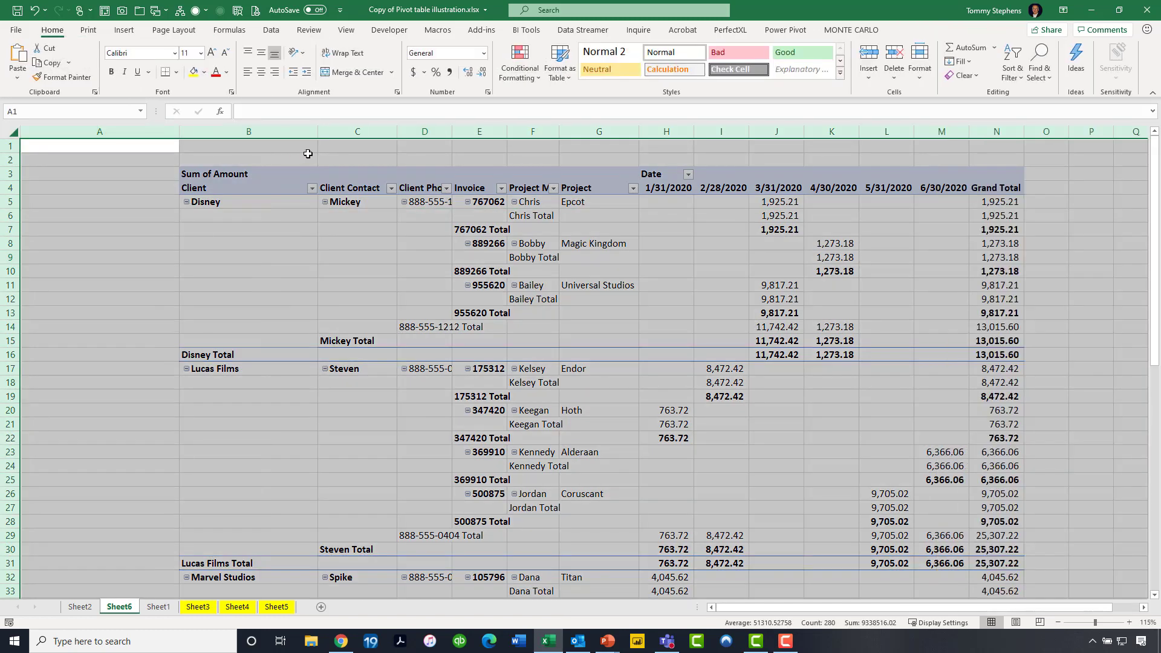
{"action": "double_click", "coordinate": [316, 133]}
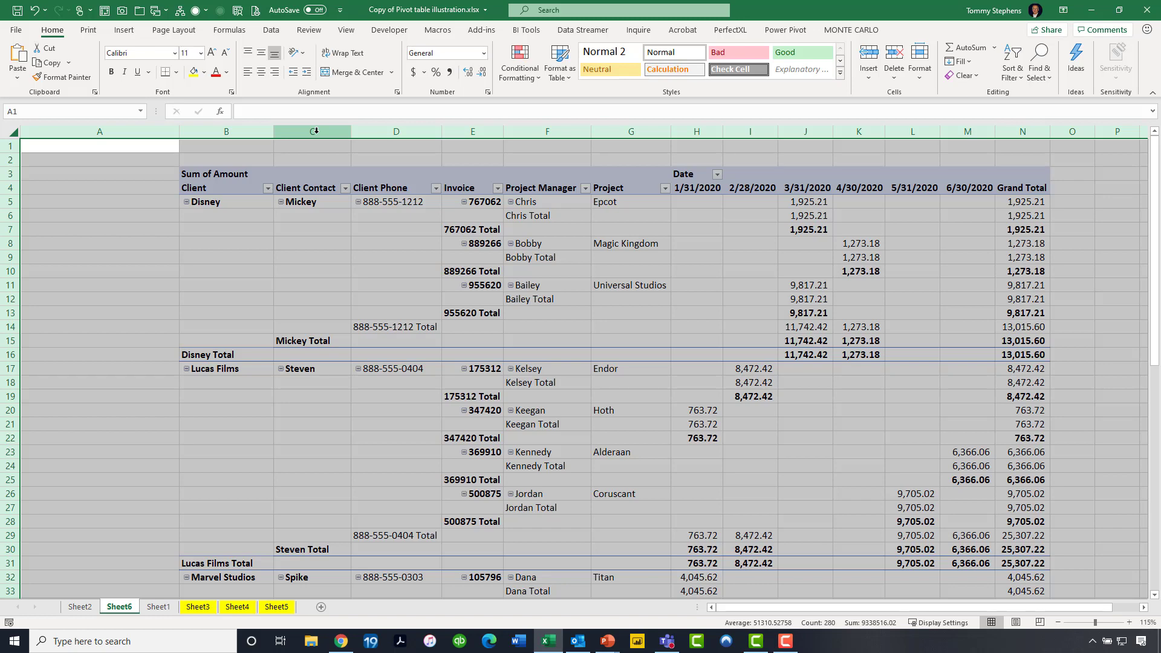
{"action": "left_click", "coordinate": [338, 254]}
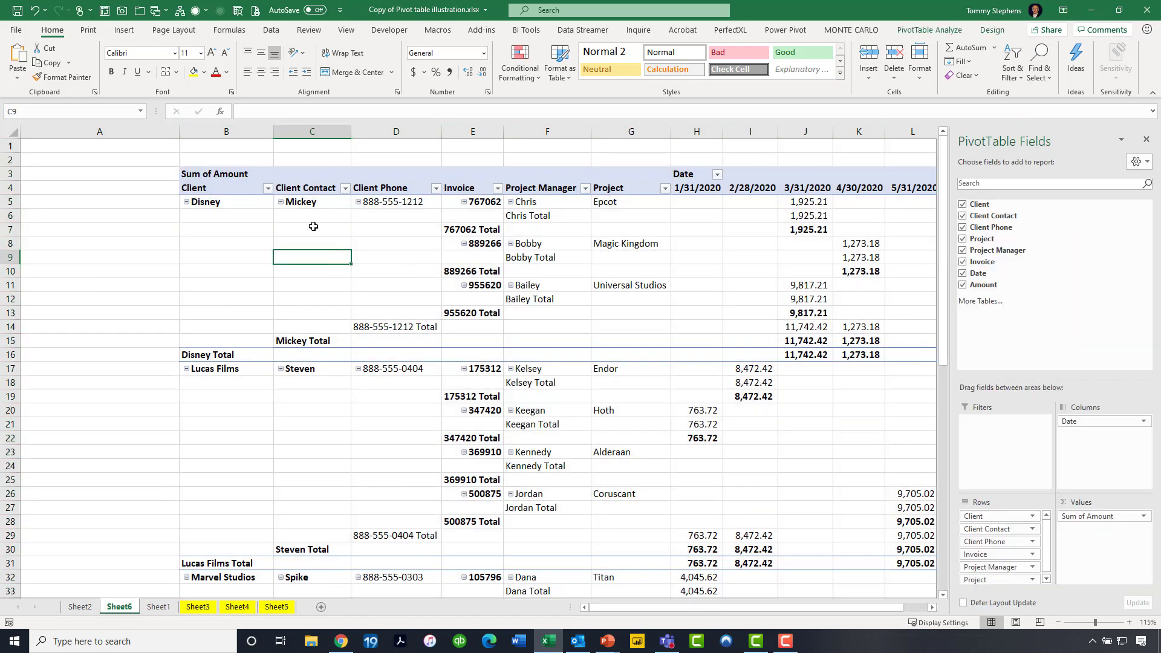
{"action": "left_click", "coordinate": [267, 189]}
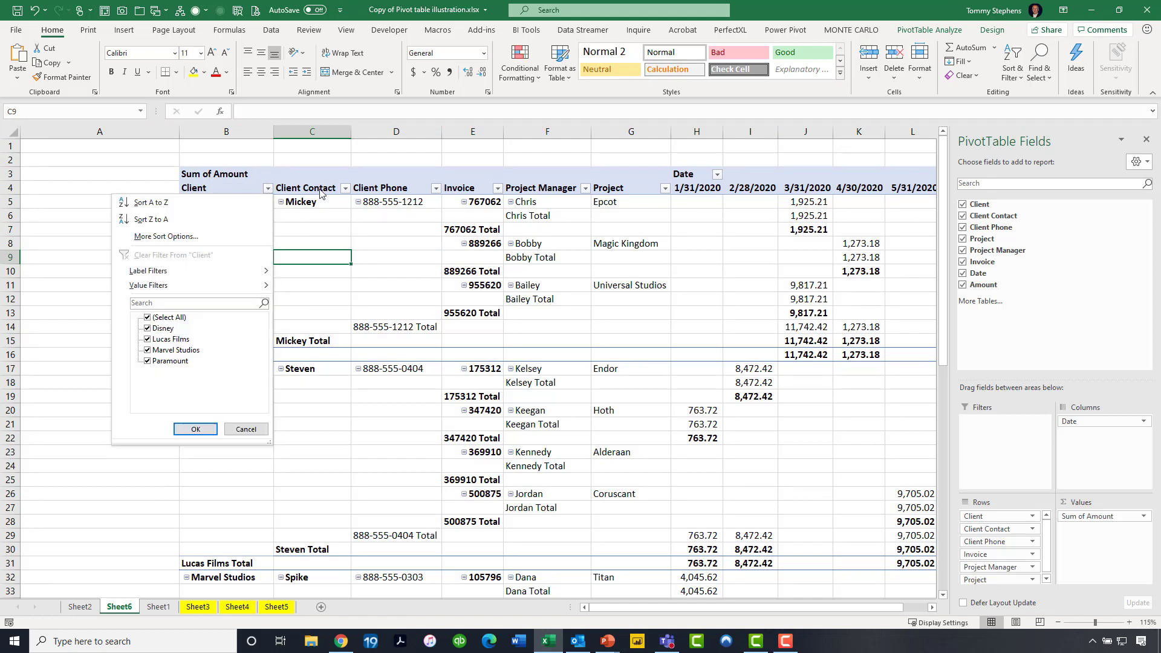
{"action": "left_click", "coordinate": [345, 190]}
{"action": "left_click", "coordinate": [346, 189]}
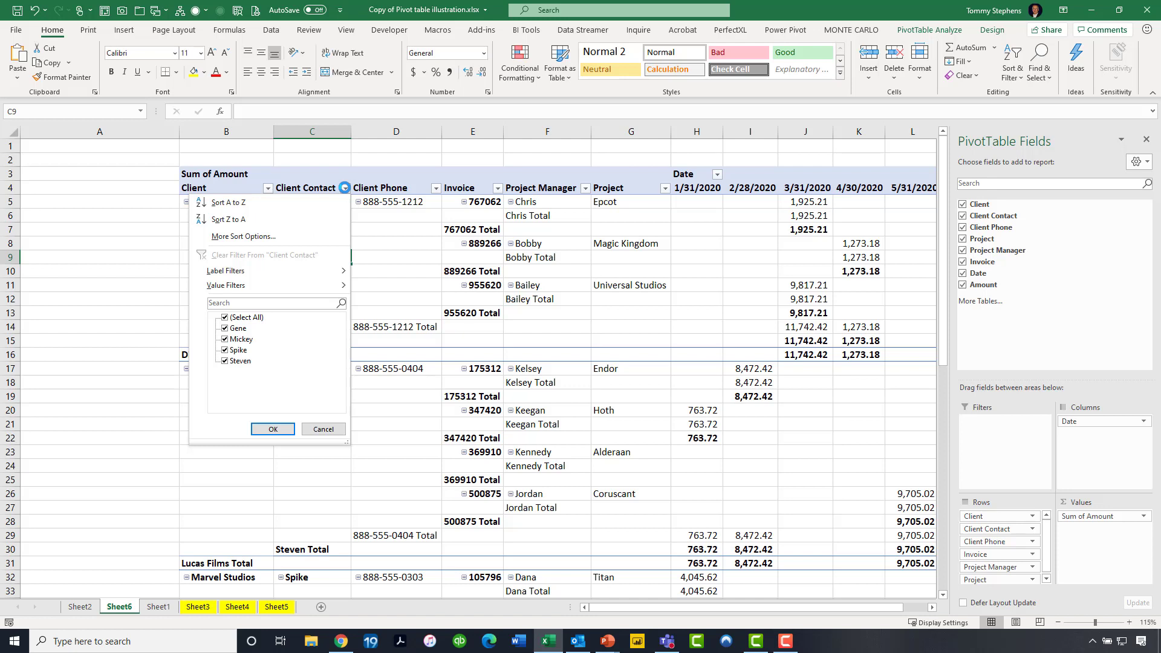
{"action": "left_click", "coordinate": [483, 159]}
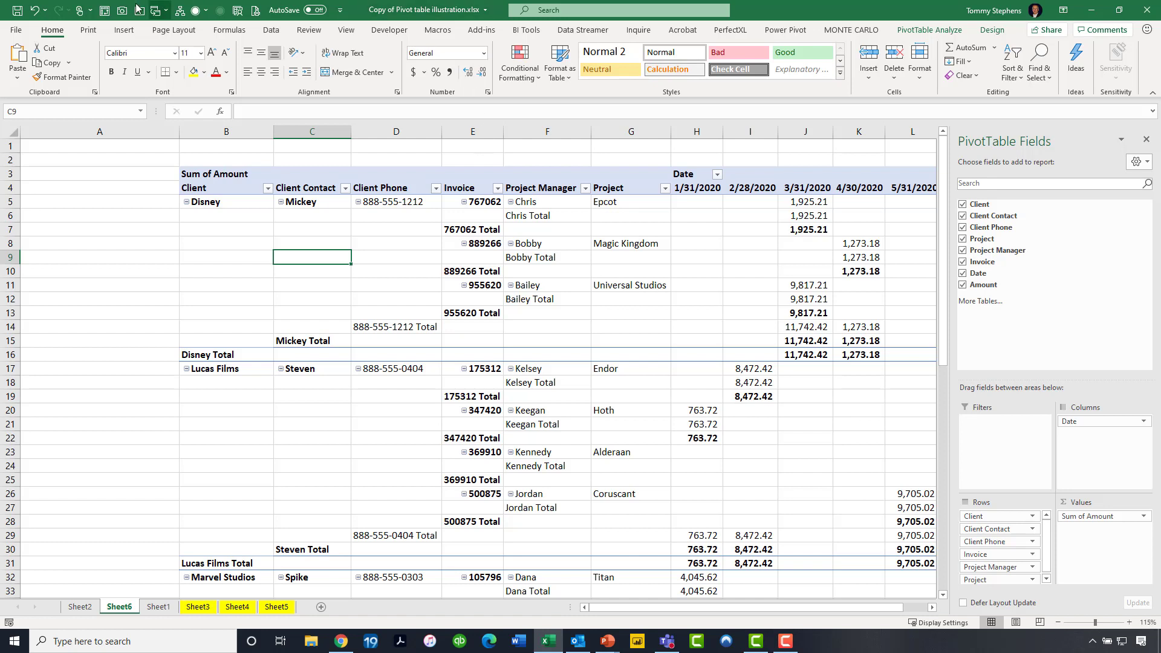
Open Excel Options at the Data category
{"action": "left_click", "coordinate": [17, 31]}
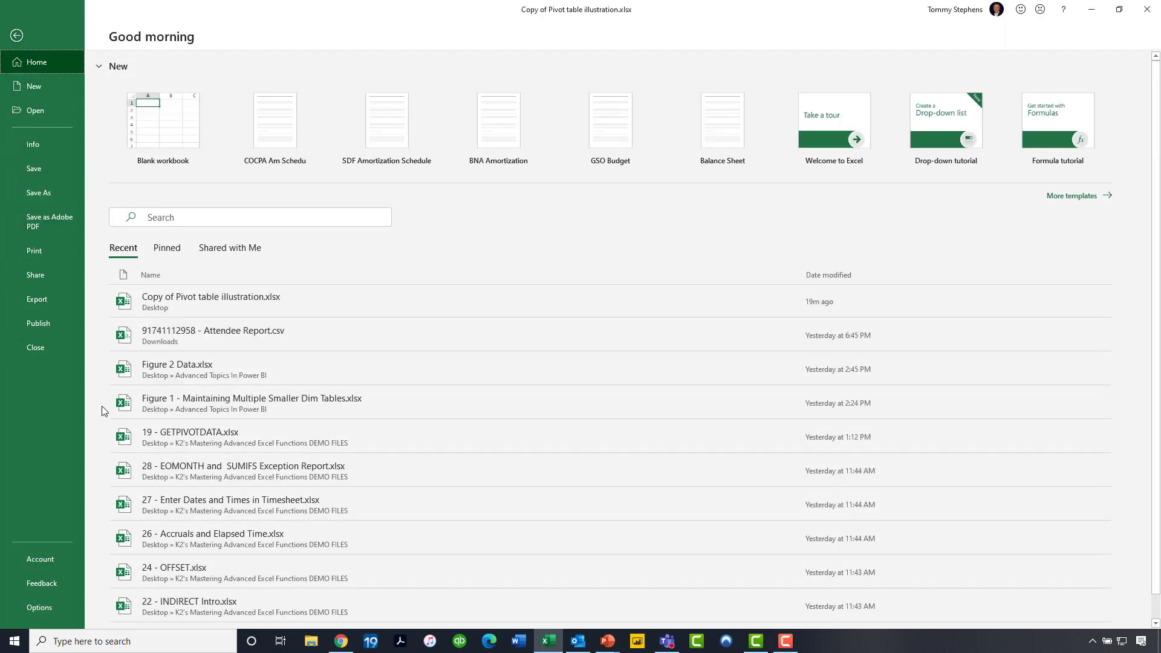
{"action": "left_click", "coordinate": [41, 609]}
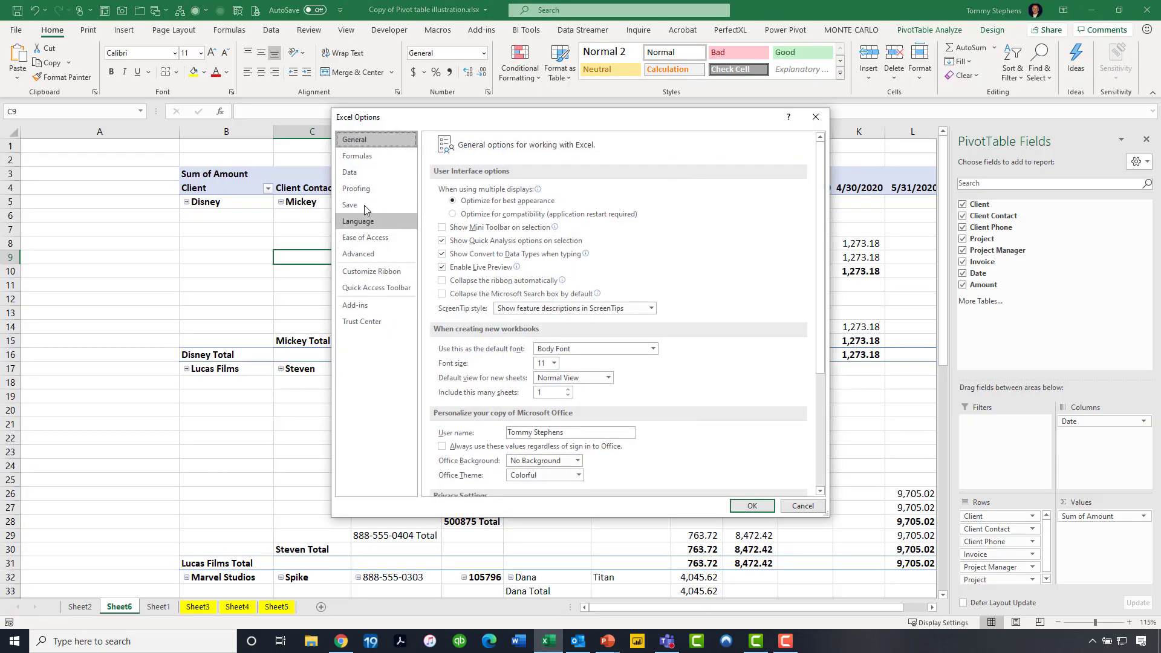
{"action": "left_click", "coordinate": [367, 175]}
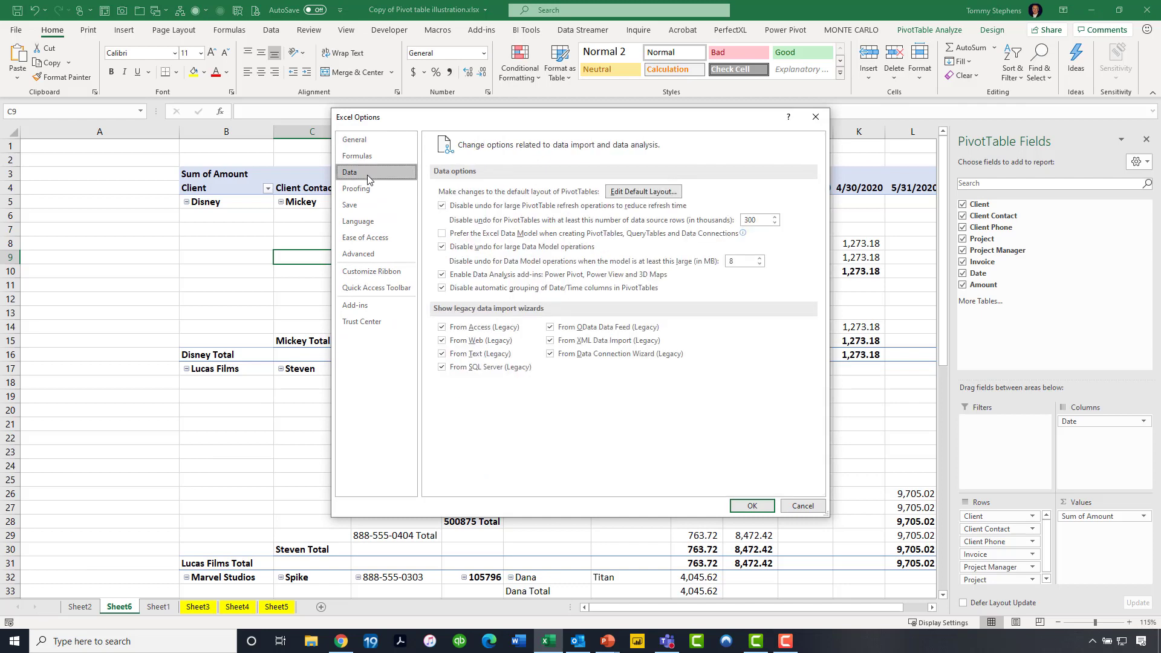
Make Show in Tabular Form the default PivotTable report layout and close Excel Options
{"action": "left_click", "coordinate": [640, 194]}
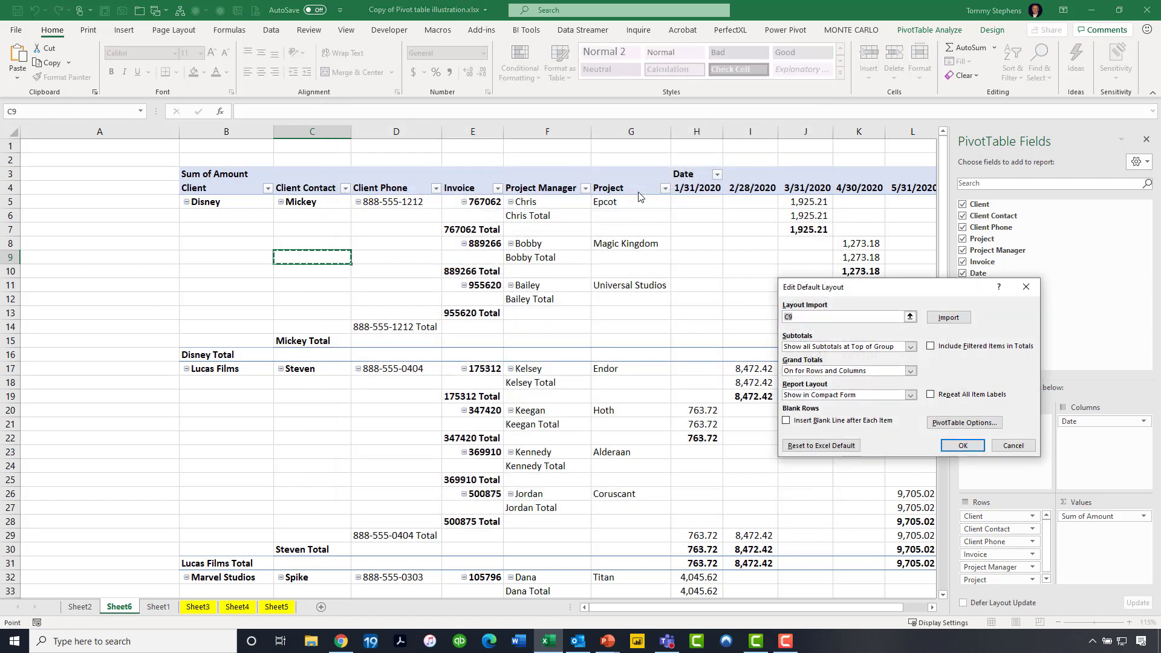
{"action": "left_click_drag", "start_coordinate": [848, 290], "coordinate": [495, 193]}
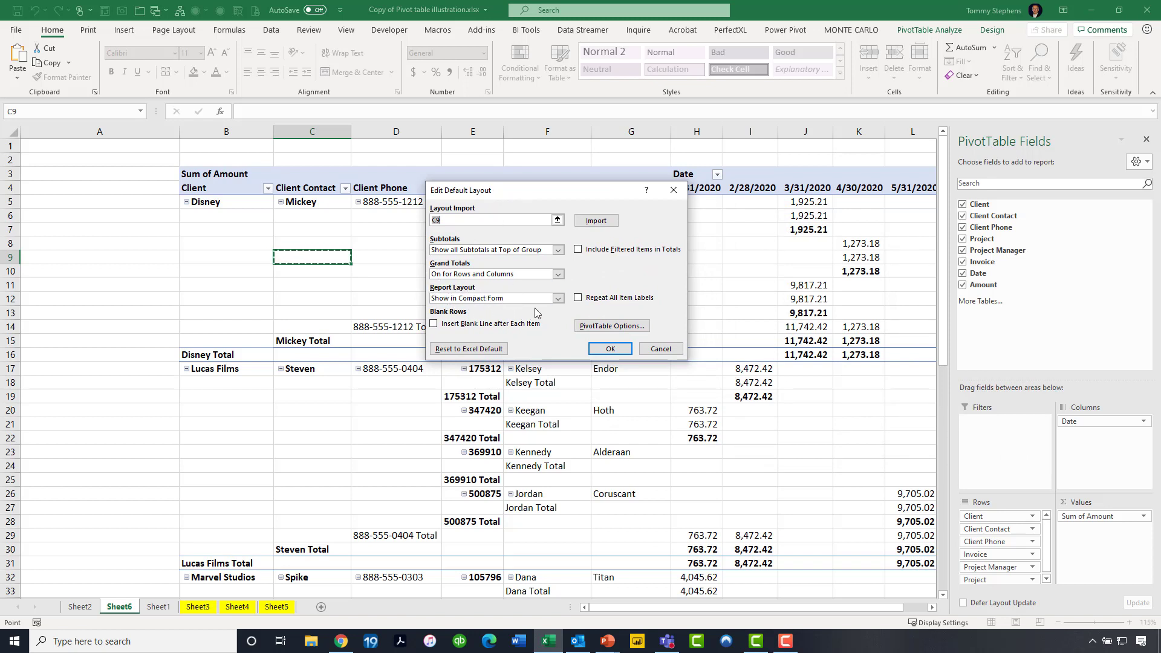
{"action": "left_click", "coordinate": [559, 299]}
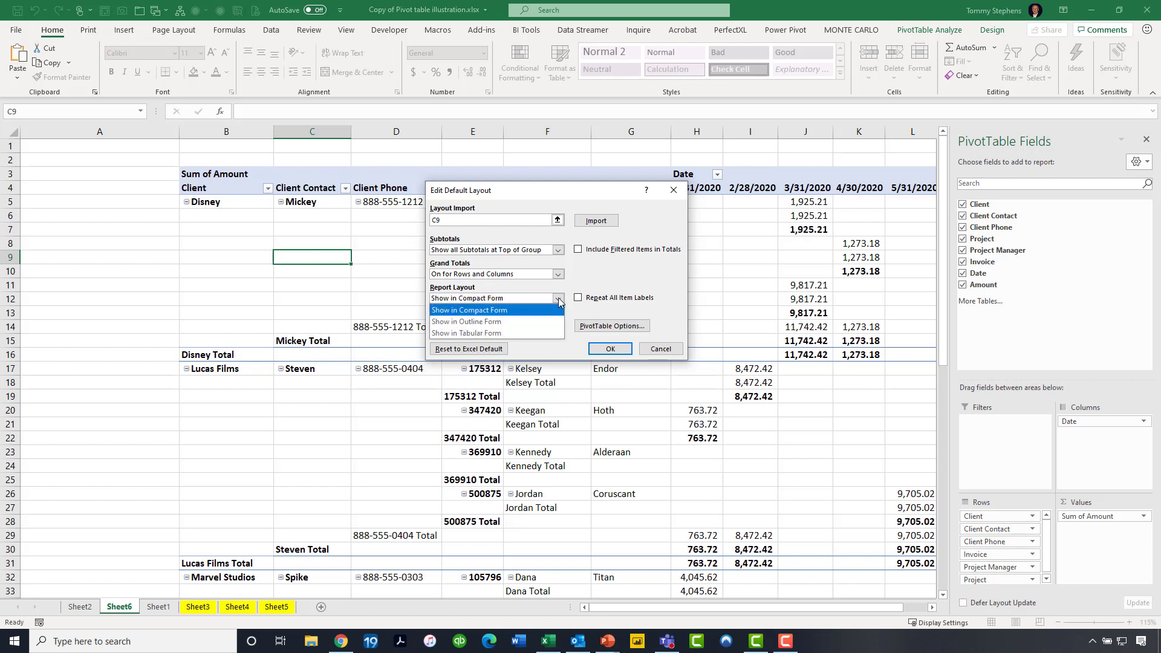
{"action": "left_click", "coordinate": [478, 334]}
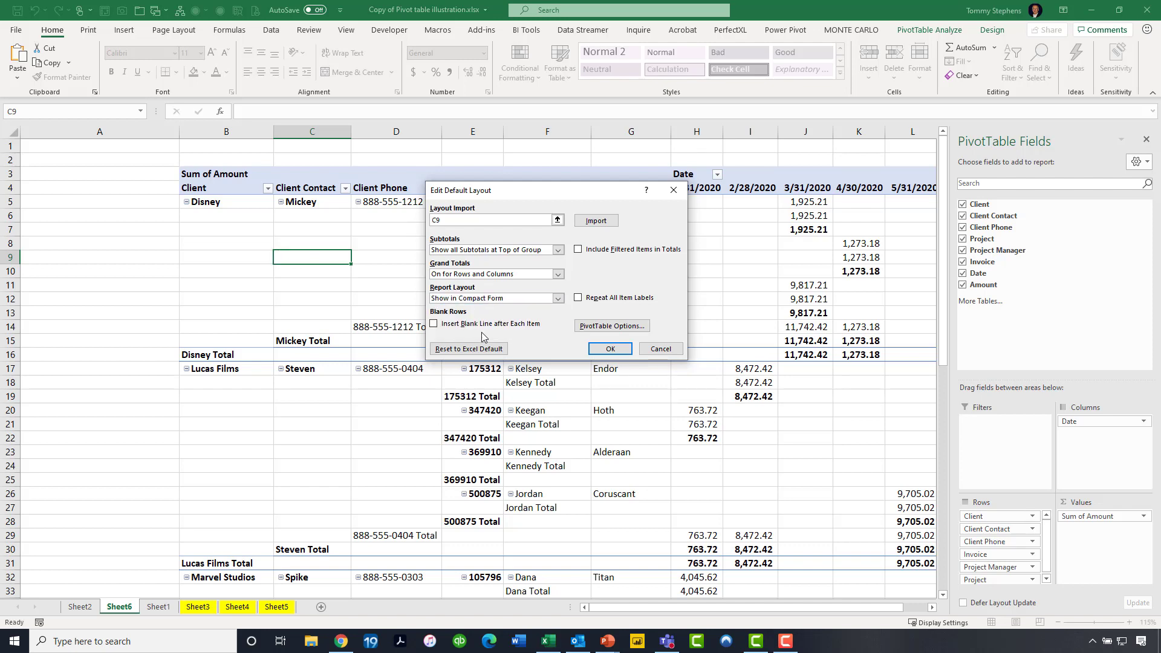
{"action": "left_click", "coordinate": [610, 349]}
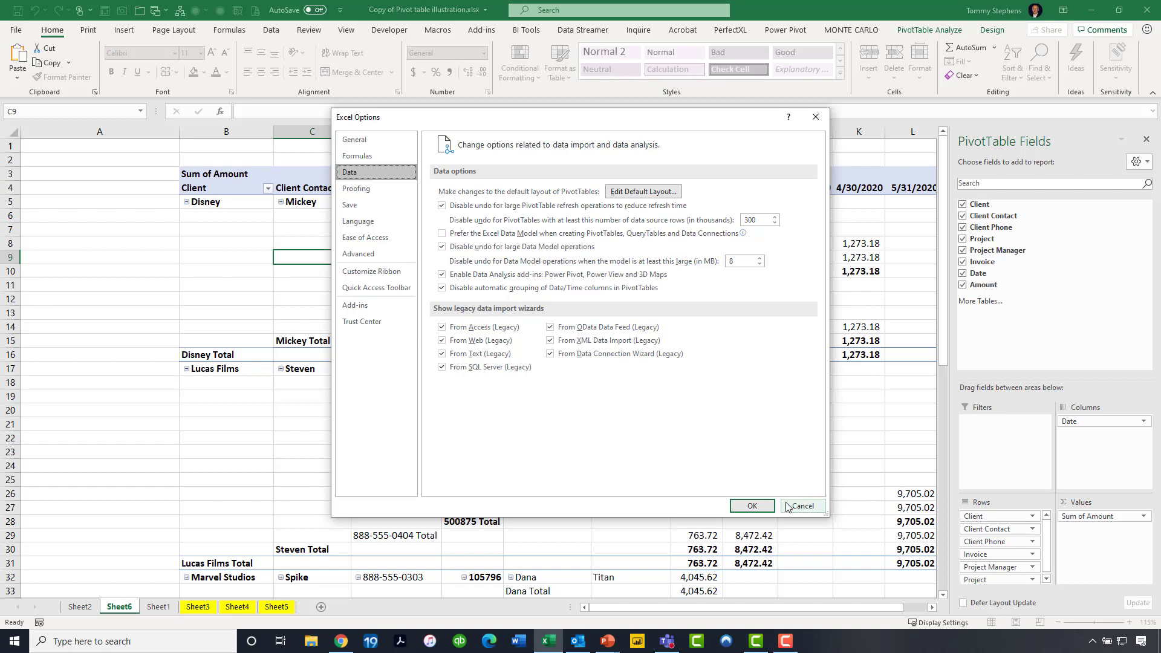
{"action": "left_click", "coordinate": [761, 508]}
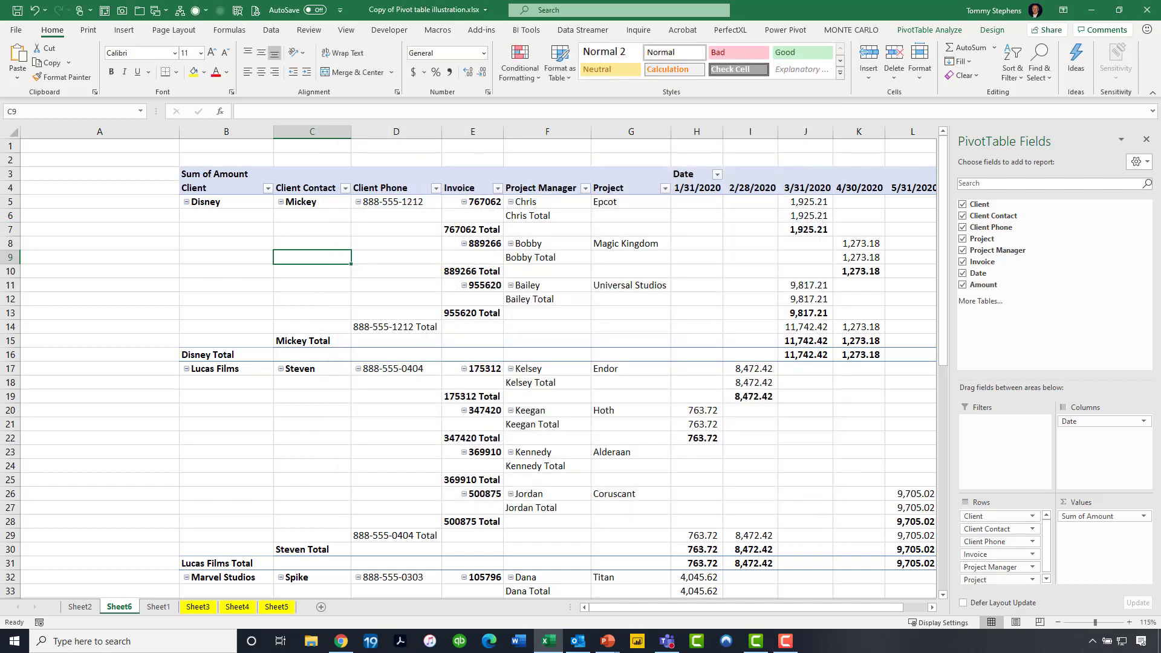
Select cell H12 inside the pivot table
{"action": "key", "text": "F10"}
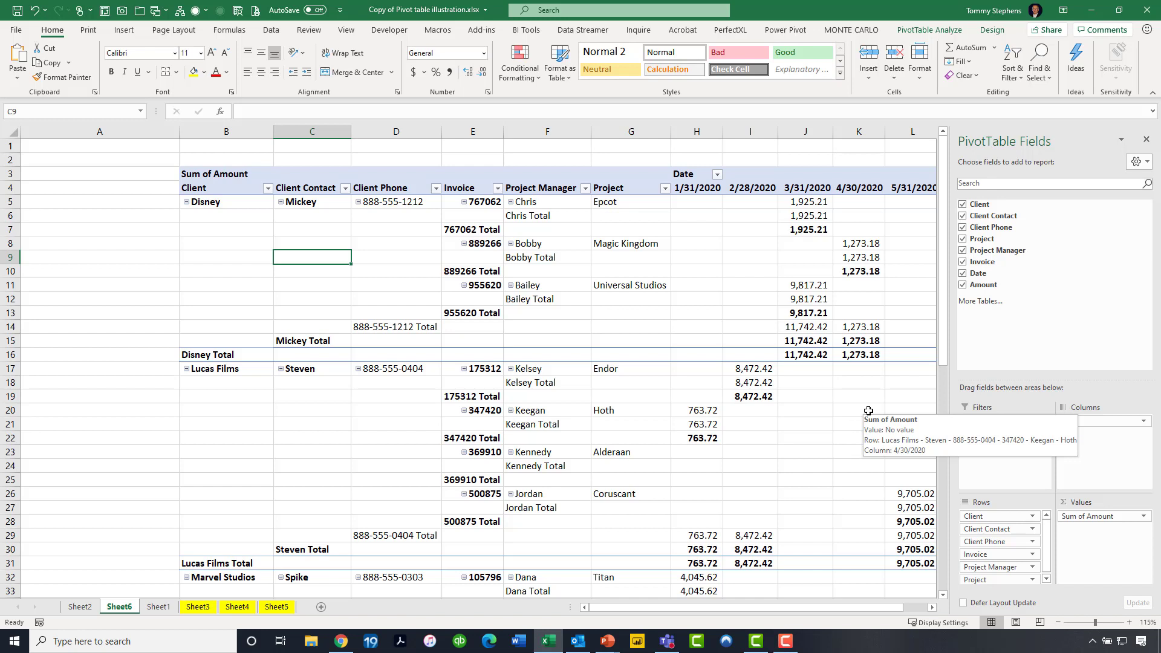
{"action": "left_click", "coordinate": [708, 292]}
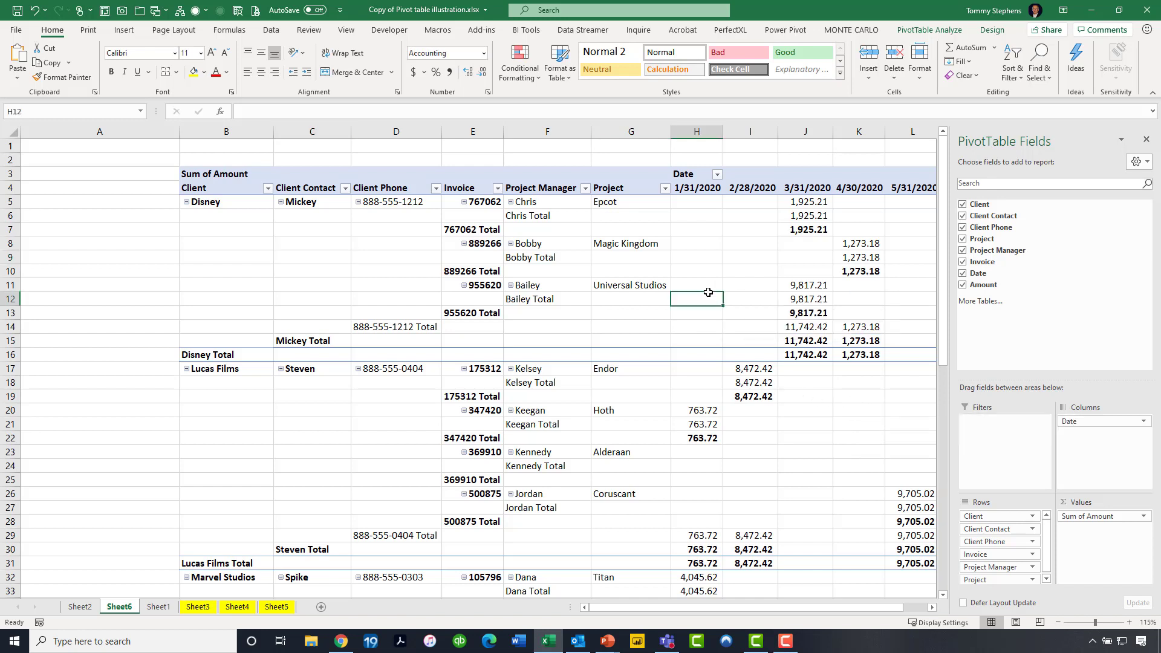
Set the pivot table's Subtotals to Do Not Show Subtotals
{"action": "left_click", "coordinate": [1002, 34]}
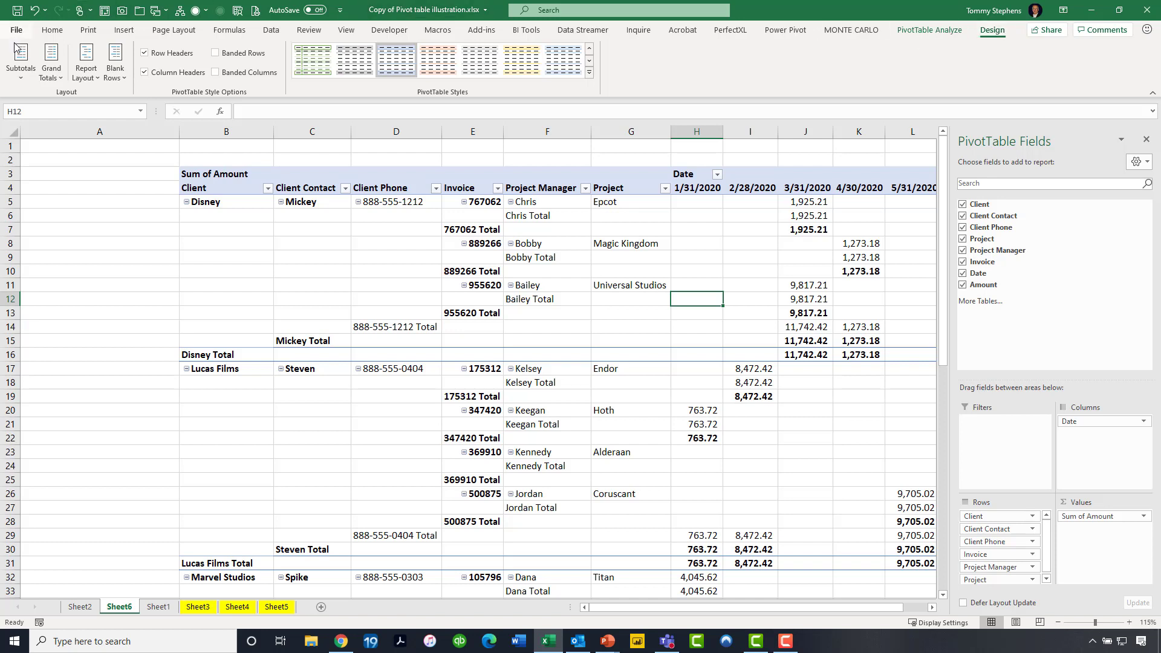
{"action": "left_click", "coordinate": [24, 74]}
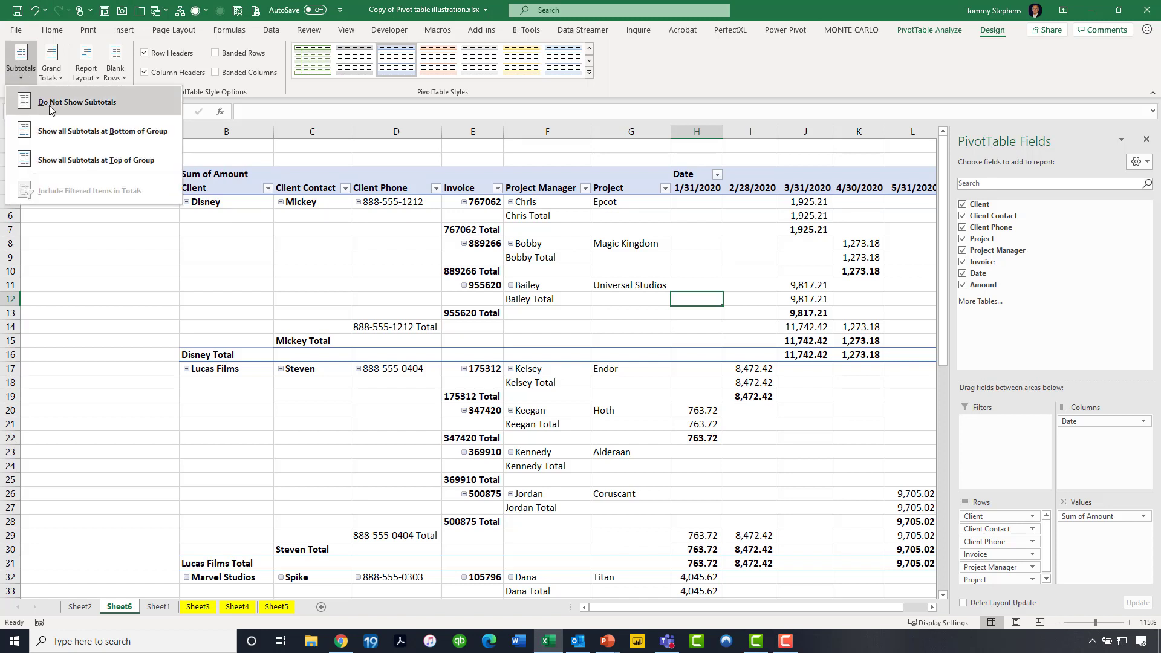
{"action": "left_click", "coordinate": [132, 103]}
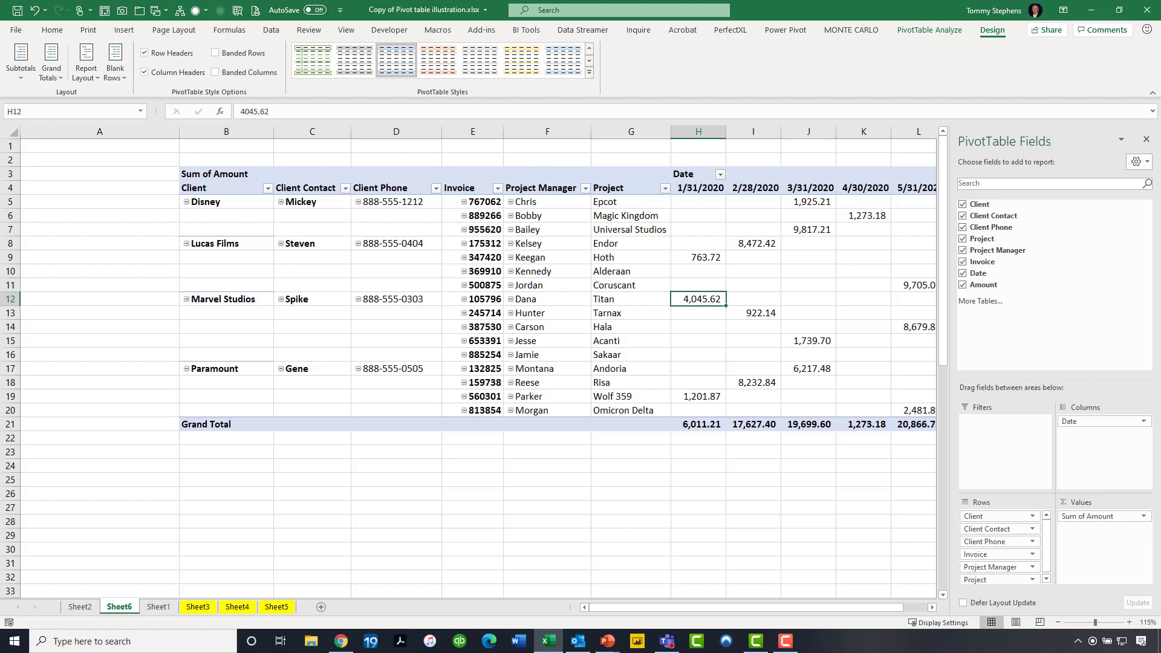
Set the Report Layout to Repeat All Item Labels
{"action": "key", "text": "F10"}
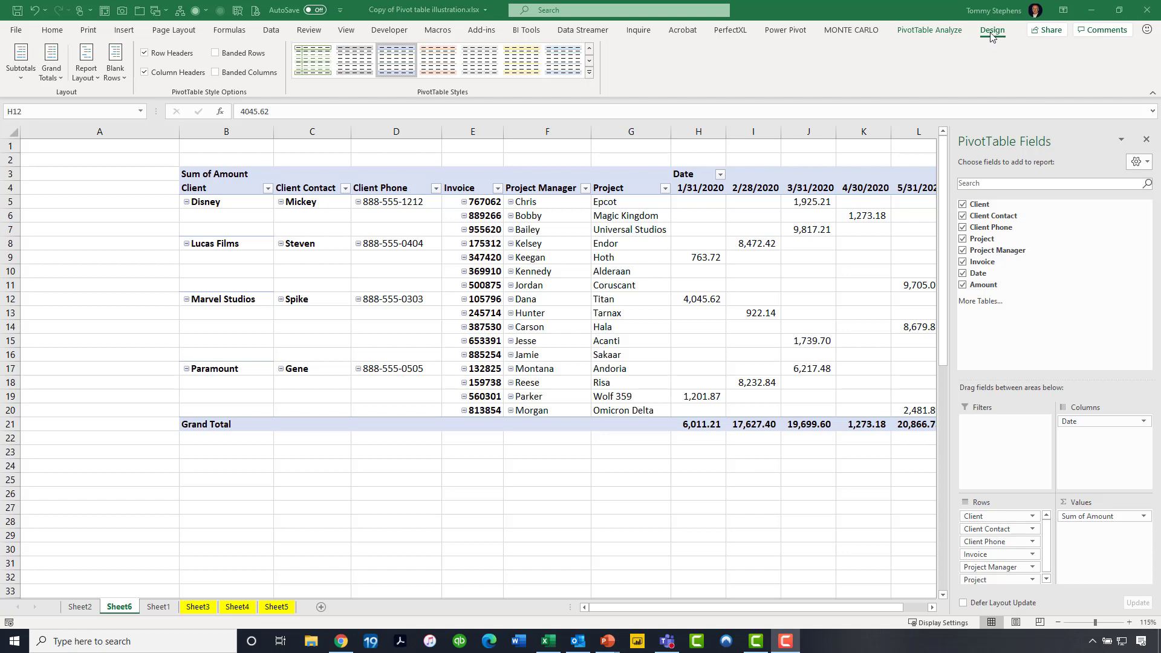
{"action": "left_click", "coordinate": [89, 82]}
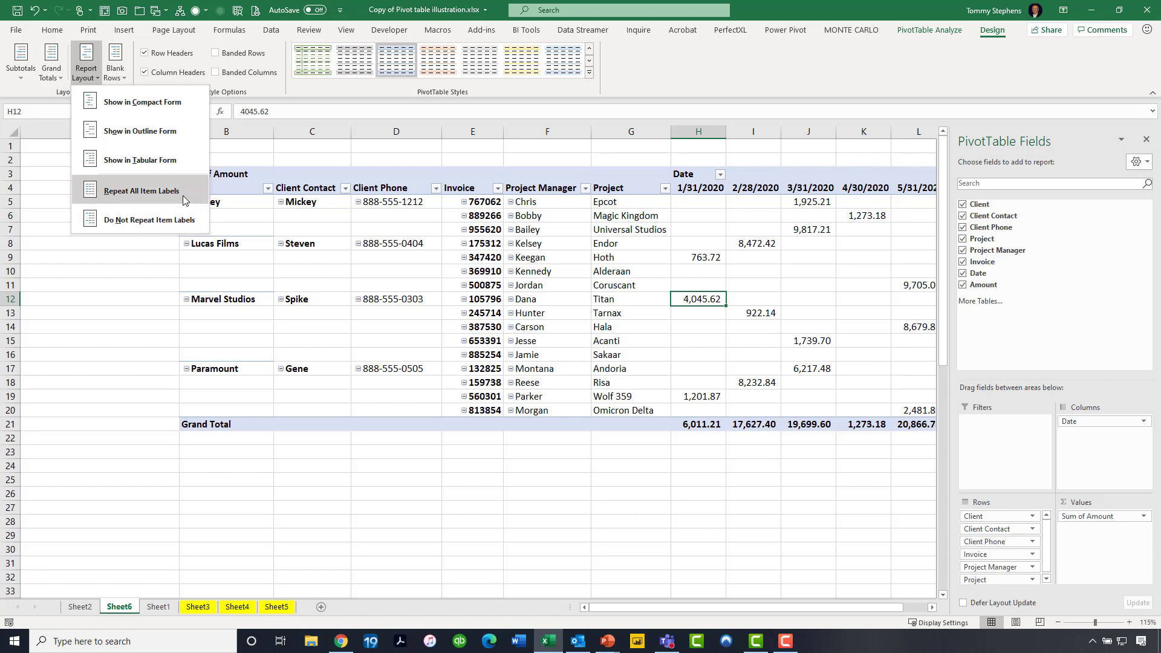
{"action": "left_click", "coordinate": [181, 197]}
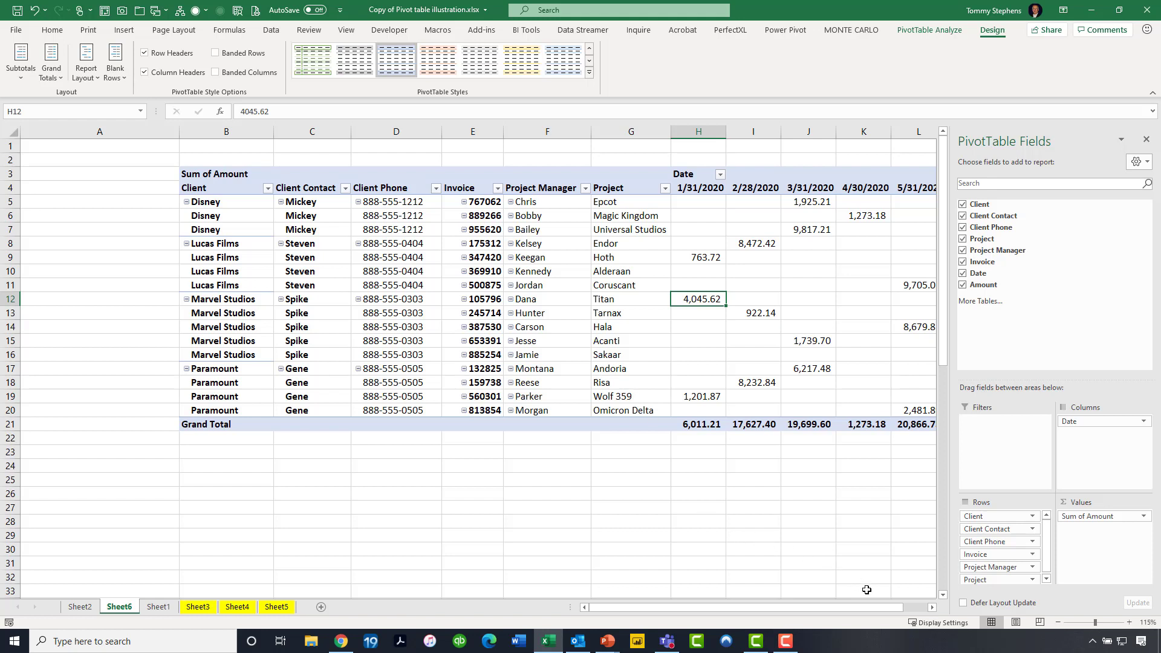
Scroll right to the Grand Total column and switch the layout to Do Not Repeat Item Labels
{"action": "left_click_drag", "start_coordinate": [877, 612], "coordinate": [901, 607]}
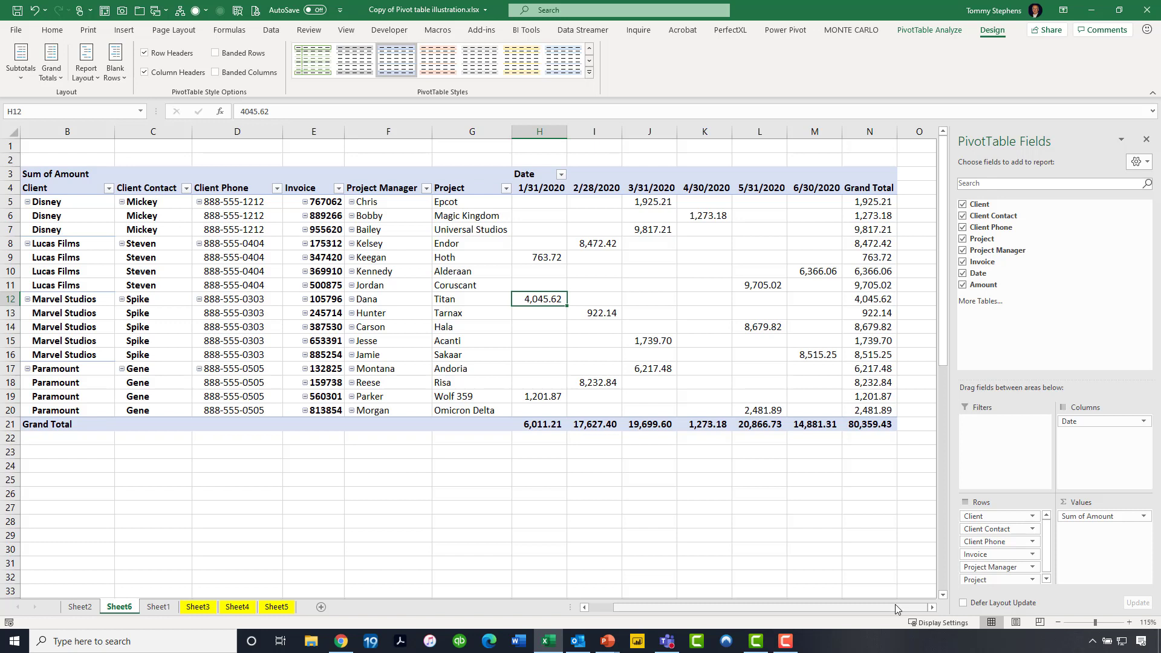
{"action": "left_click_drag", "start_coordinate": [896, 609], "coordinate": [897, 608]}
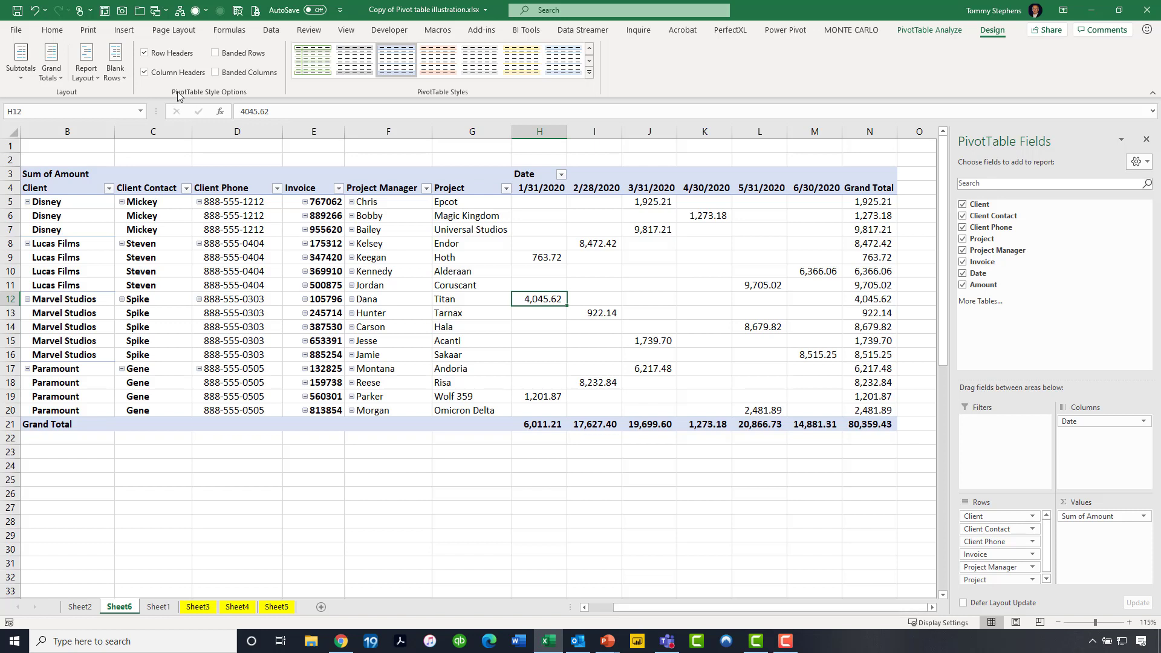
{"action": "left_click", "coordinate": [86, 79]}
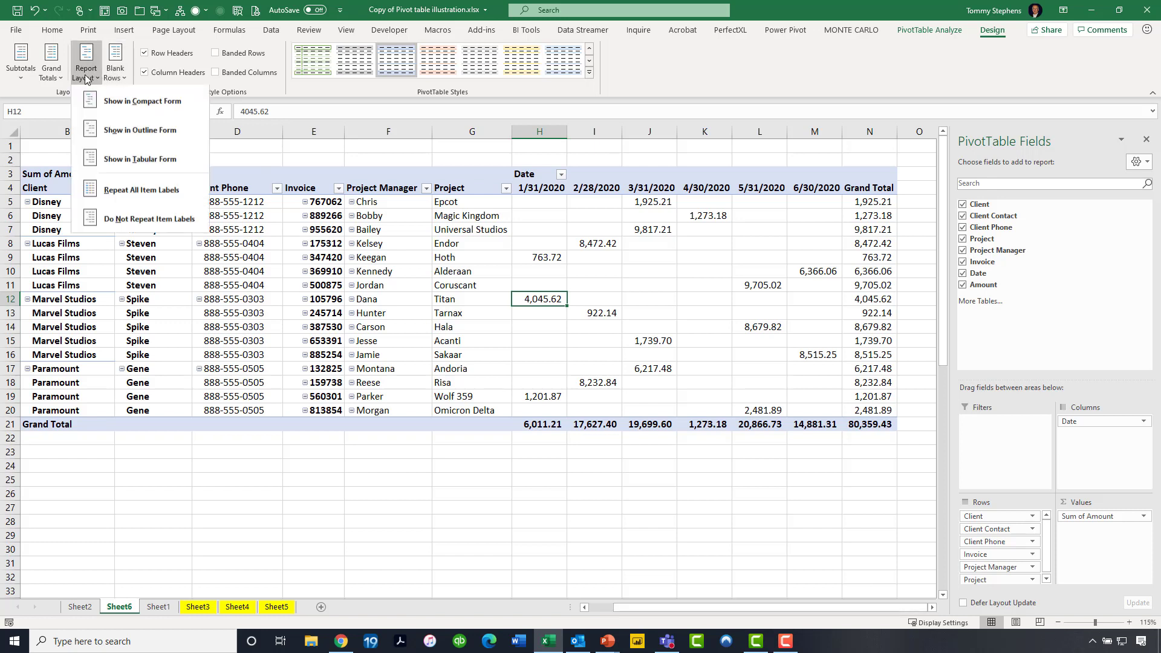
{"action": "left_click", "coordinate": [160, 220]}
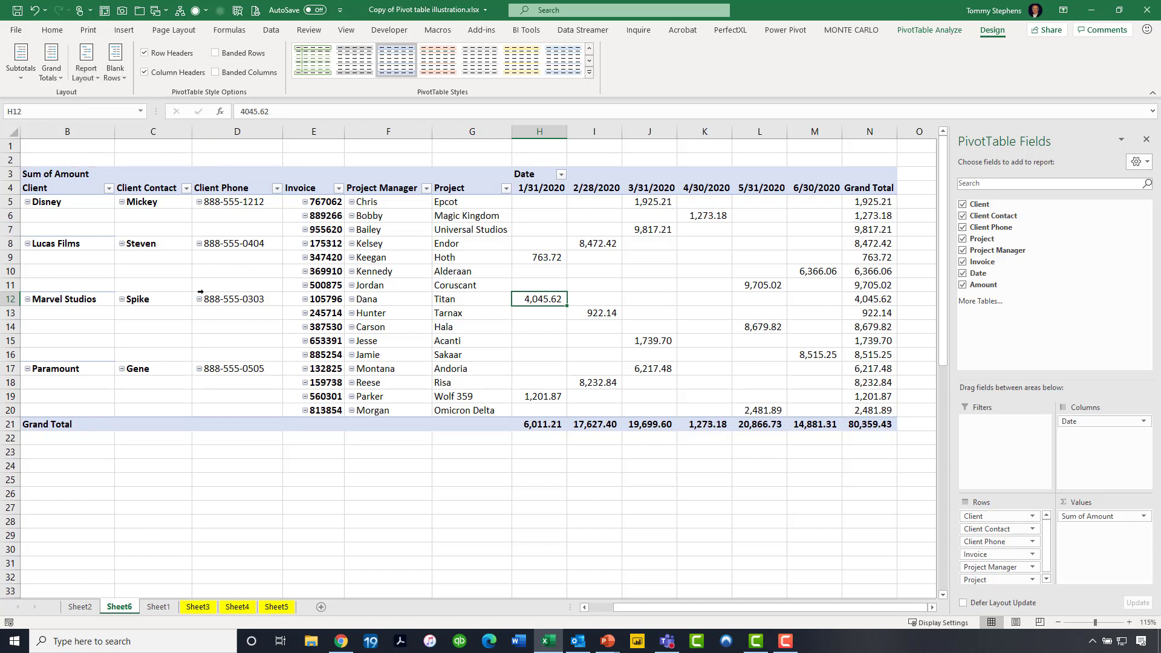
Toggle item labels between repeated and not repeated, finishing on Repeat All Item Labels
{"action": "left_click", "coordinate": [91, 76]}
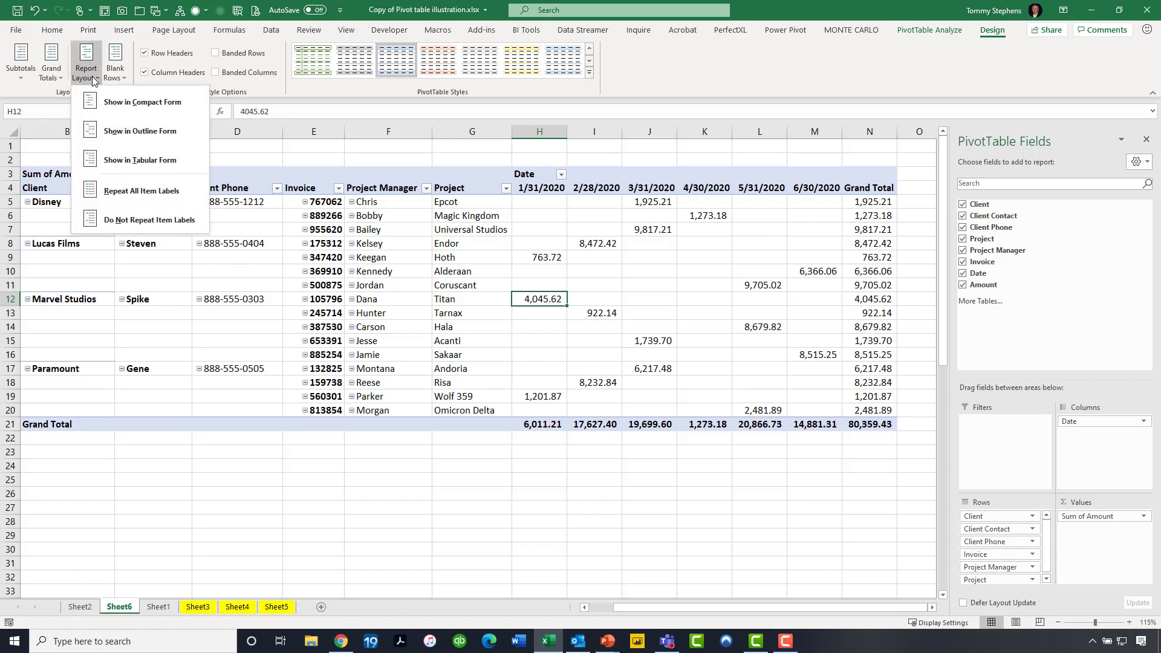
{"action": "left_click", "coordinate": [139, 191]}
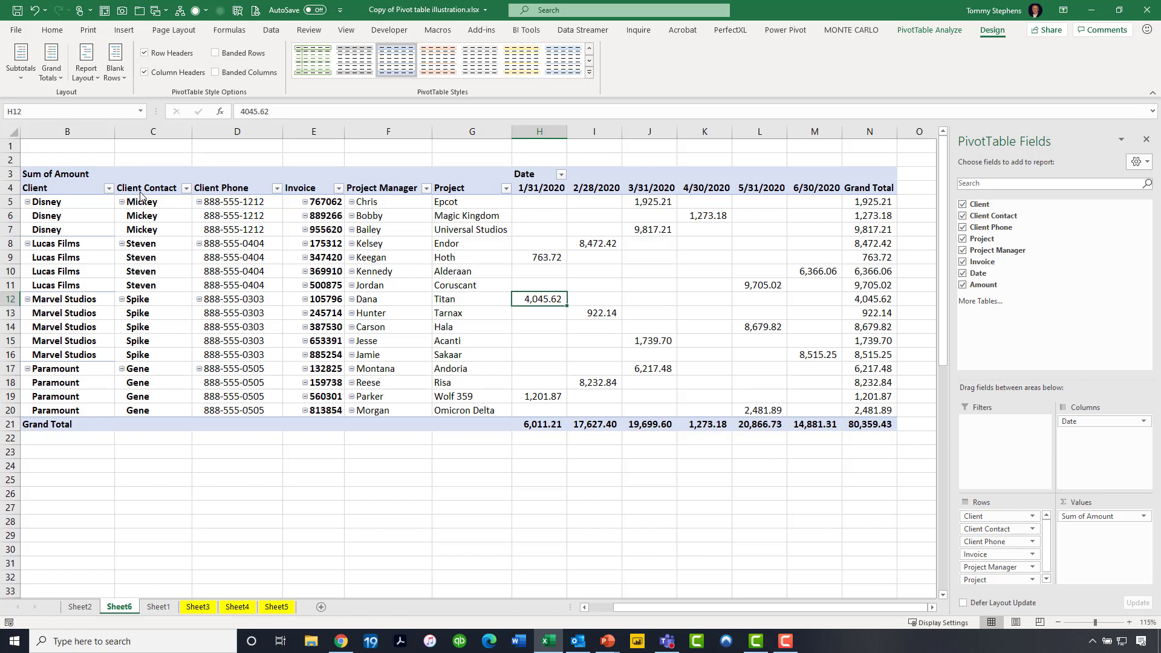
{"action": "left_click", "coordinate": [86, 64]}
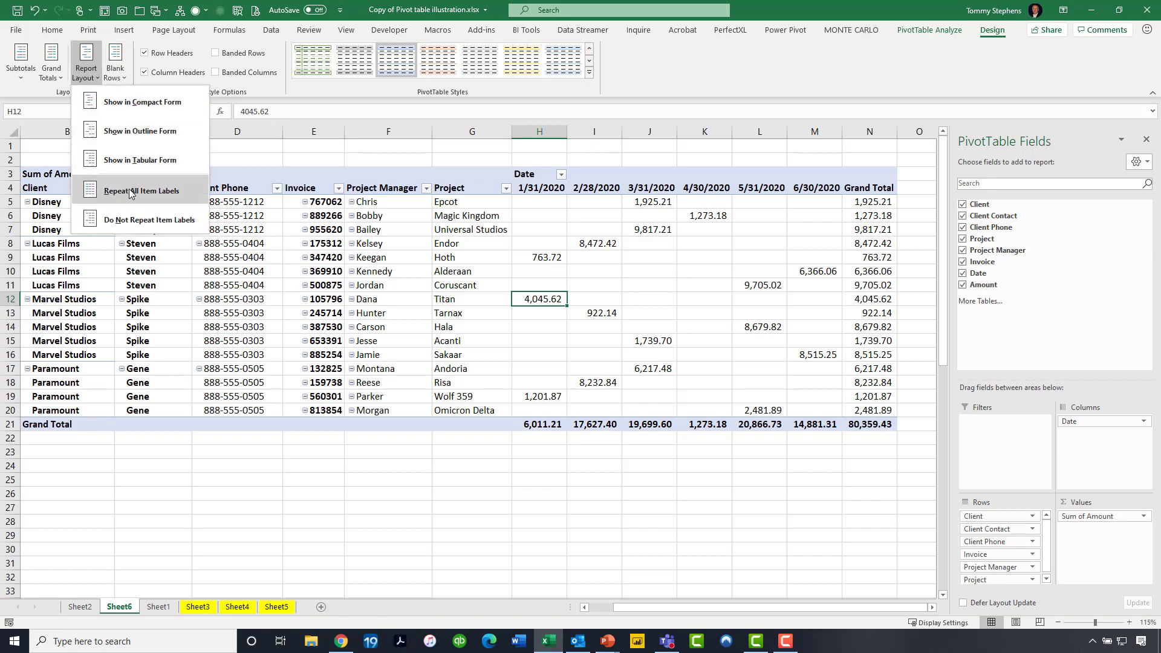
{"action": "left_click", "coordinate": [131, 220]}
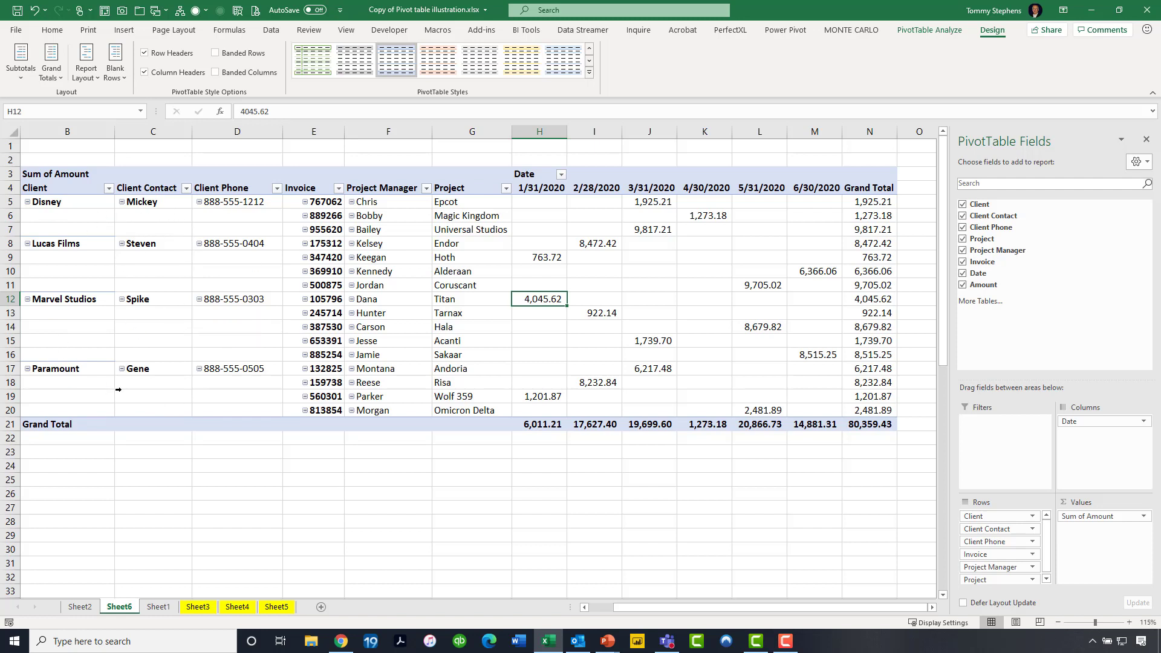
{"action": "left_click", "coordinate": [97, 77]}
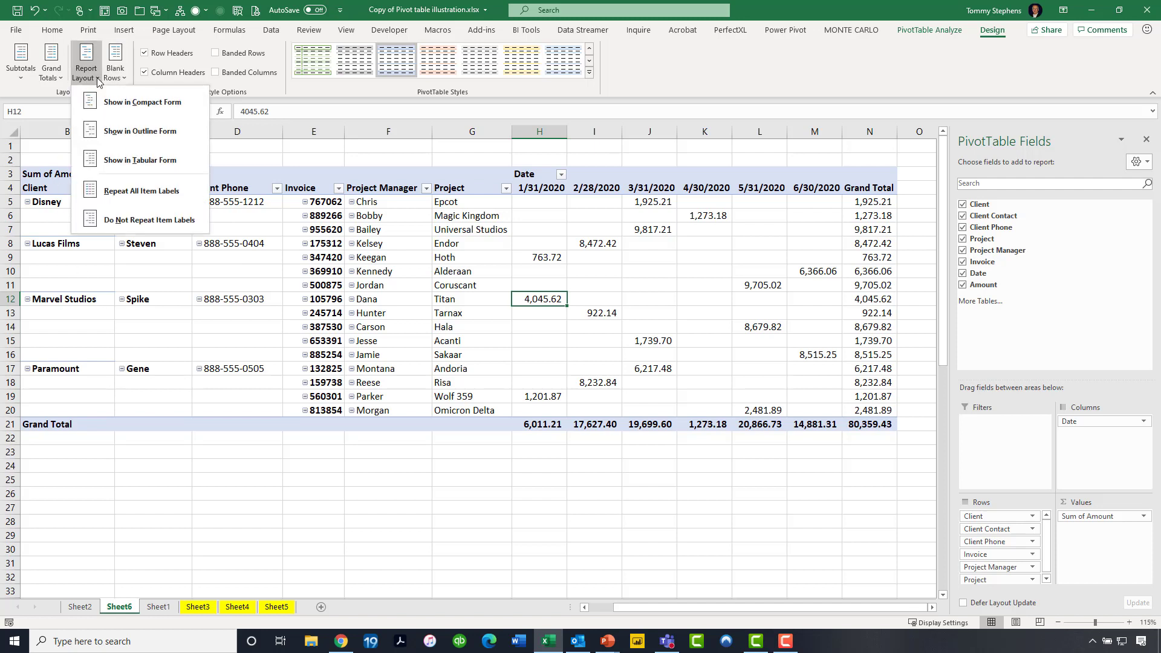
{"action": "left_click", "coordinate": [120, 197]}
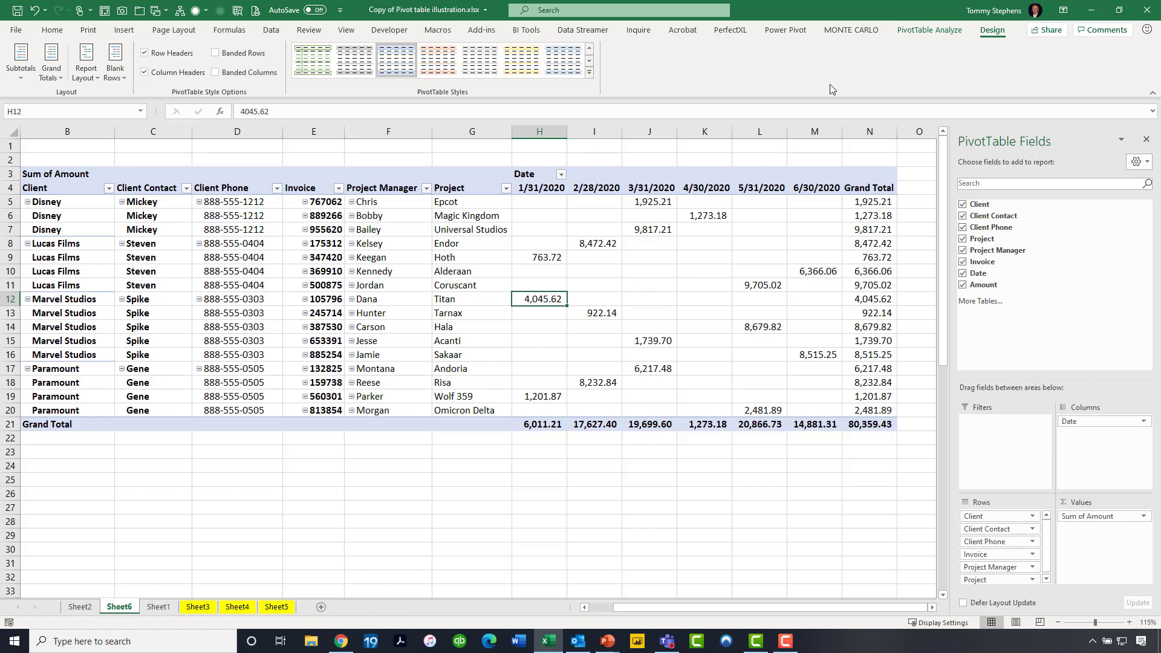
On the PivotTable Analyze tab, make the Client field active by selecting the Disney cell
{"action": "left_click", "coordinate": [922, 31]}
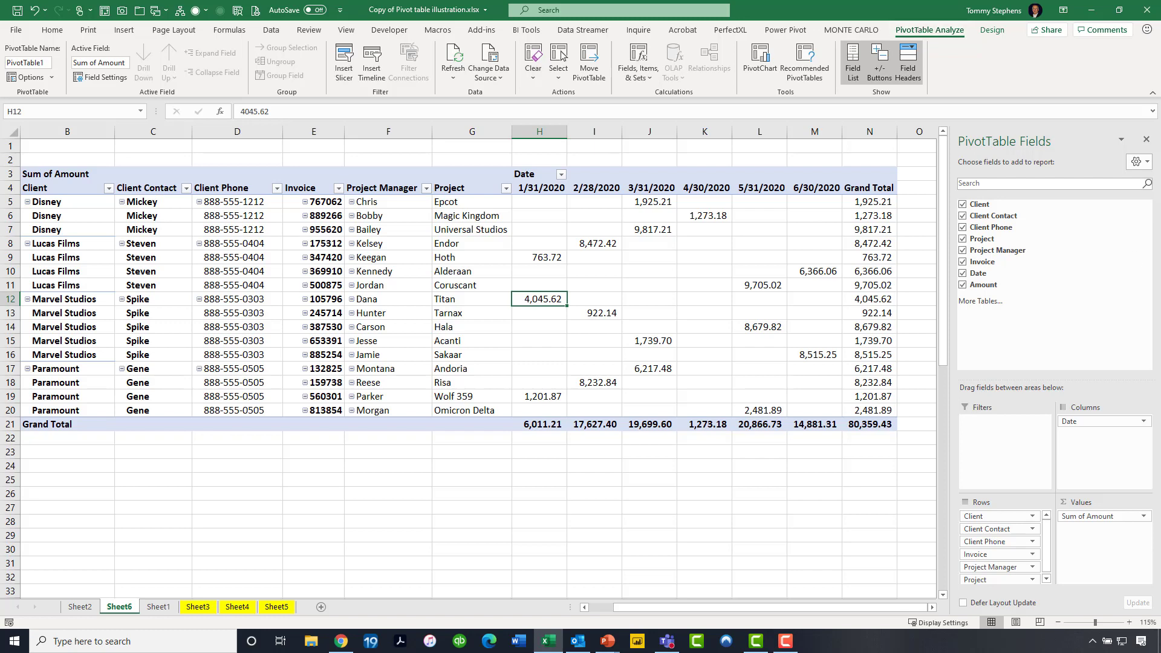
{"action": "left_click", "coordinate": [649, 229]}
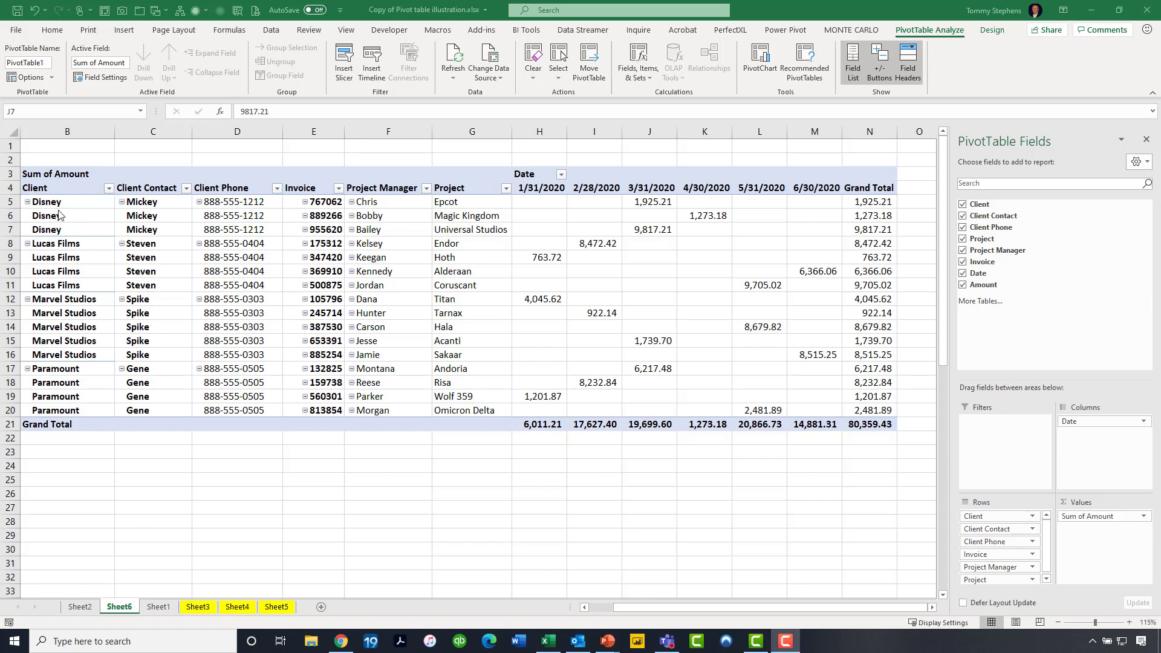
{"action": "key", "text": "alt+Tab"}
{"action": "left_click", "coordinate": [78, 204]}
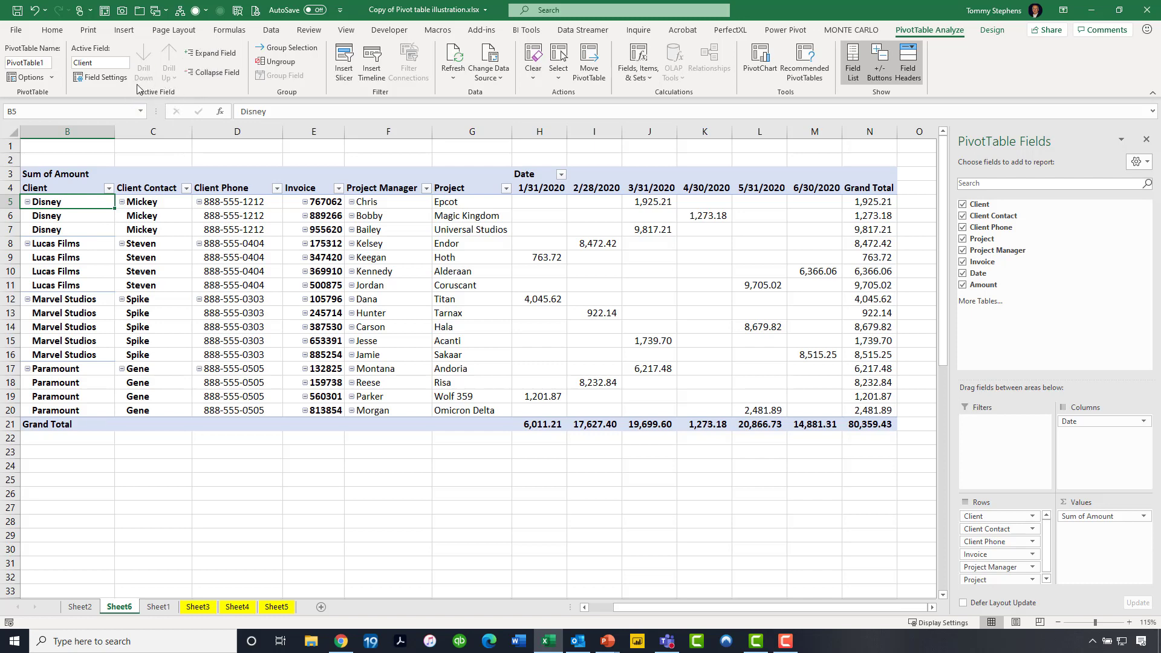
Collapse the Client field, toggle Lucas Films and Disney, then expand Marvel Studios' five invoices
{"action": "left_click", "coordinate": [216, 74]}
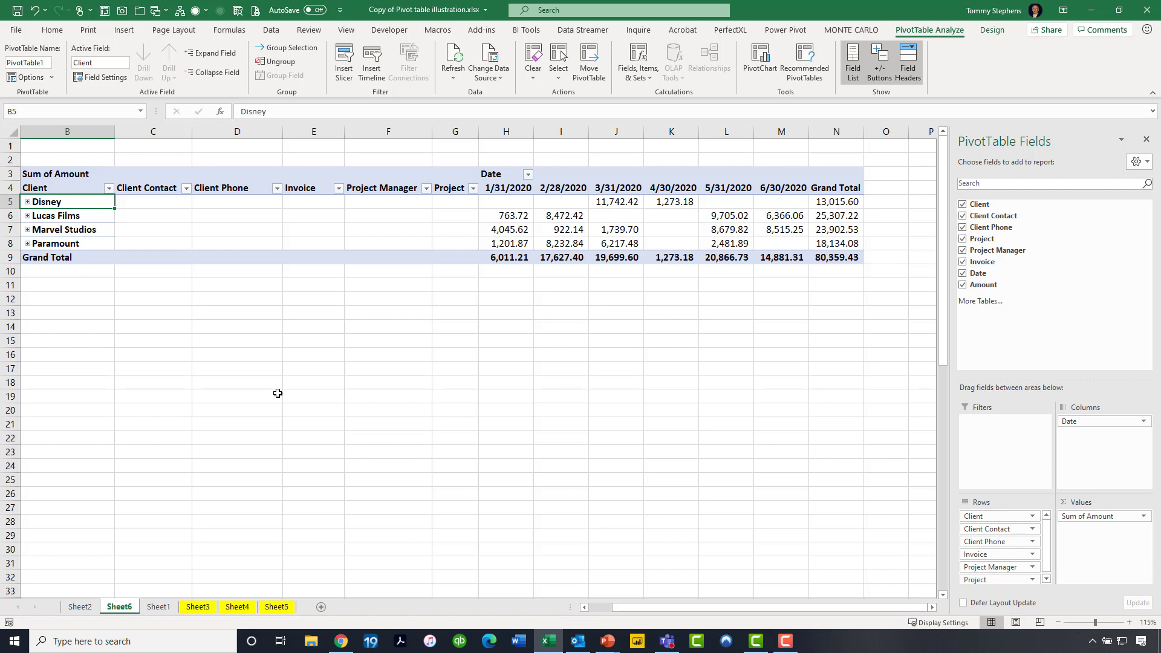
{"action": "left_click", "coordinate": [27, 216]}
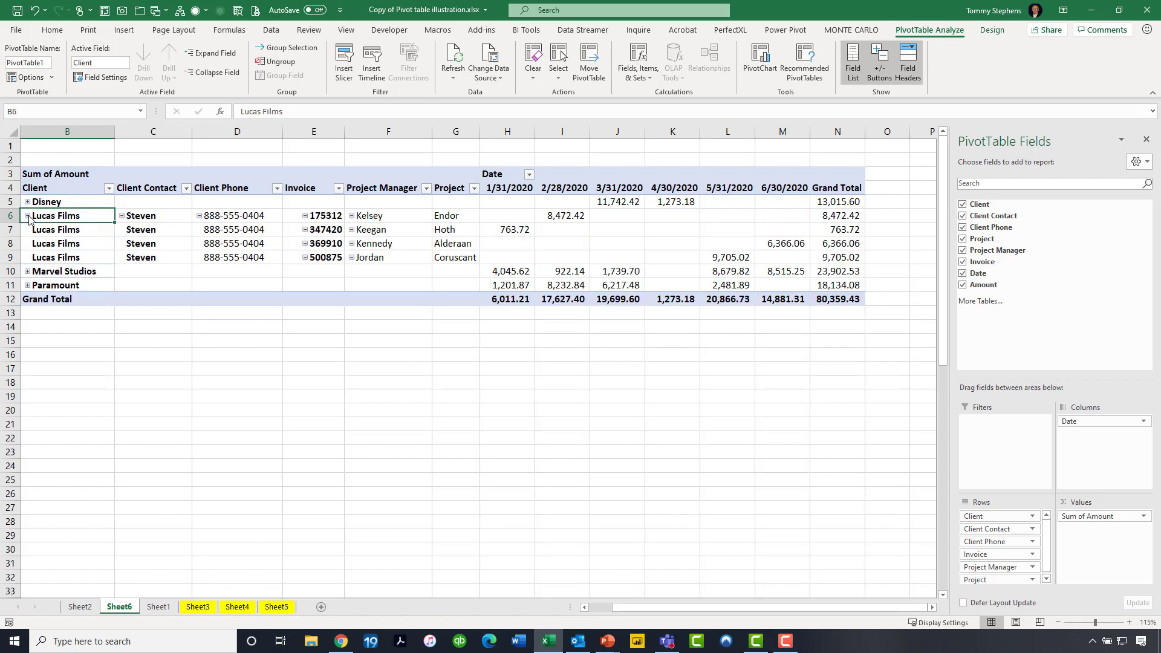
{"action": "left_click", "coordinate": [27, 216]}
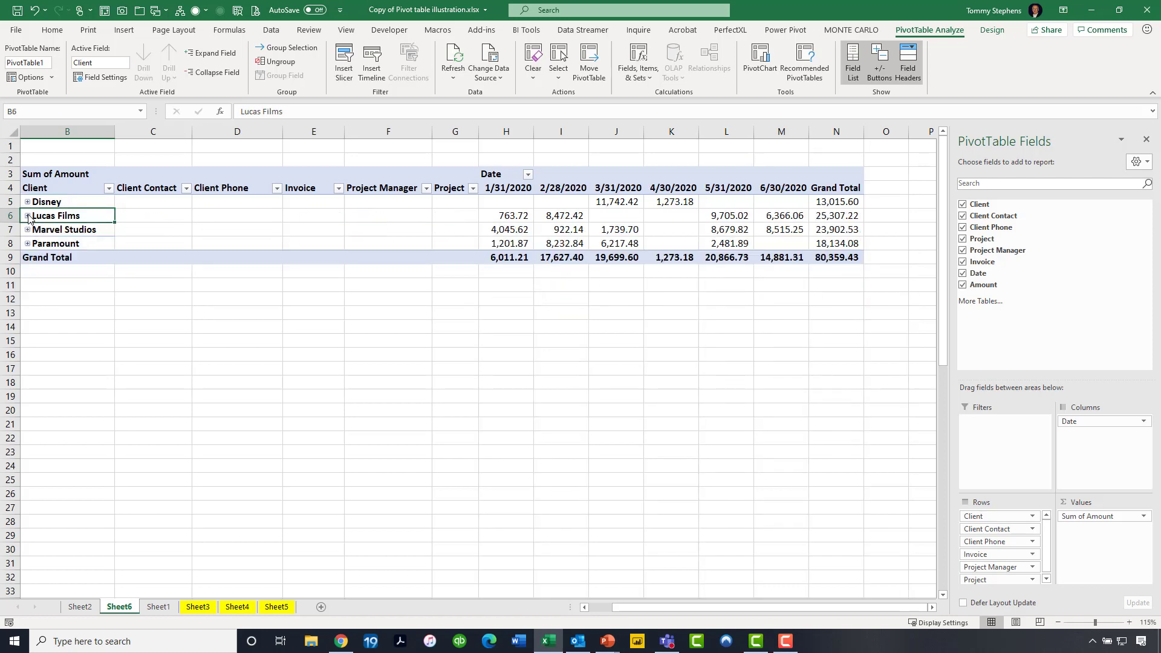
{"action": "left_click", "coordinate": [27, 202]}
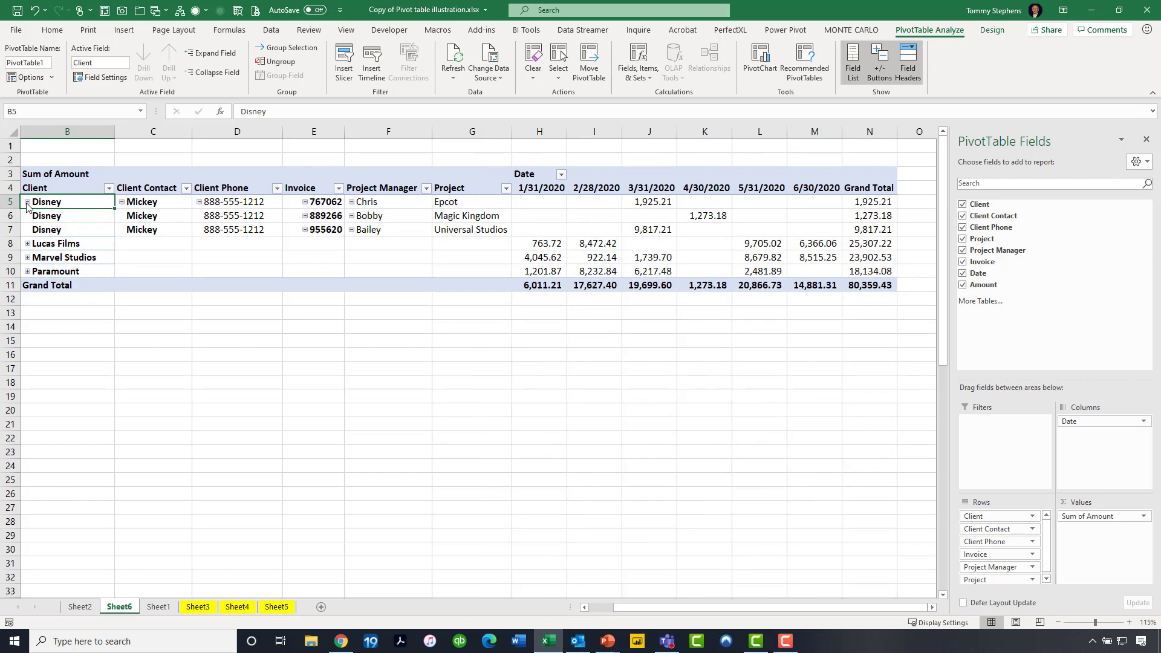
{"action": "left_click", "coordinate": [28, 202]}
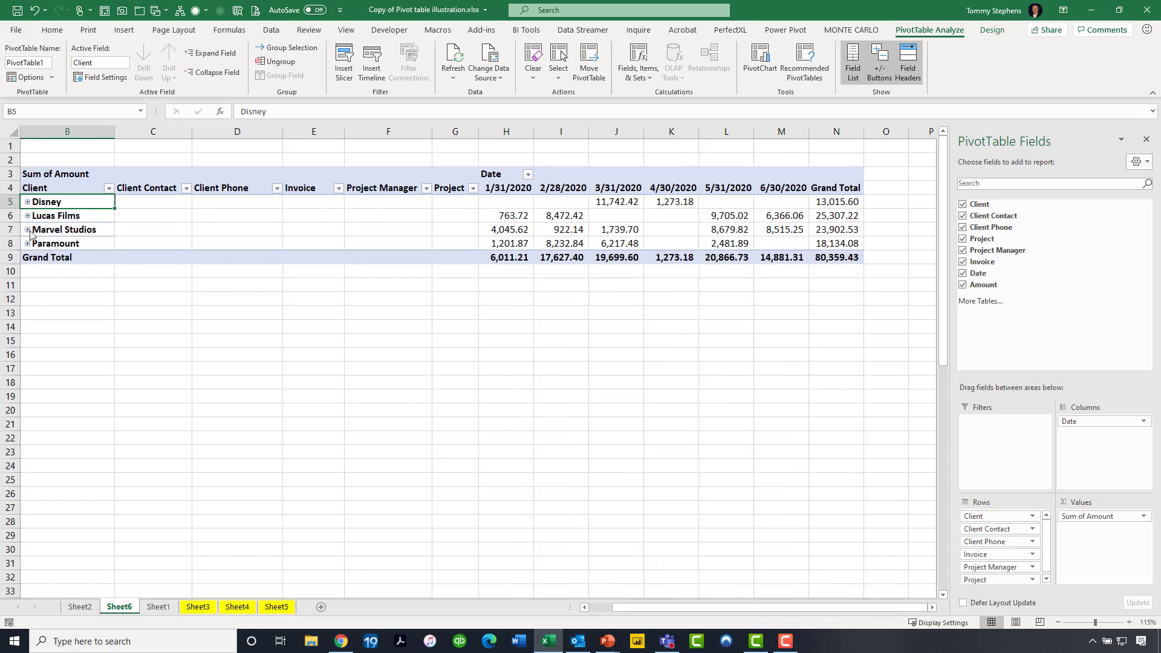
{"action": "left_click", "coordinate": [28, 230]}
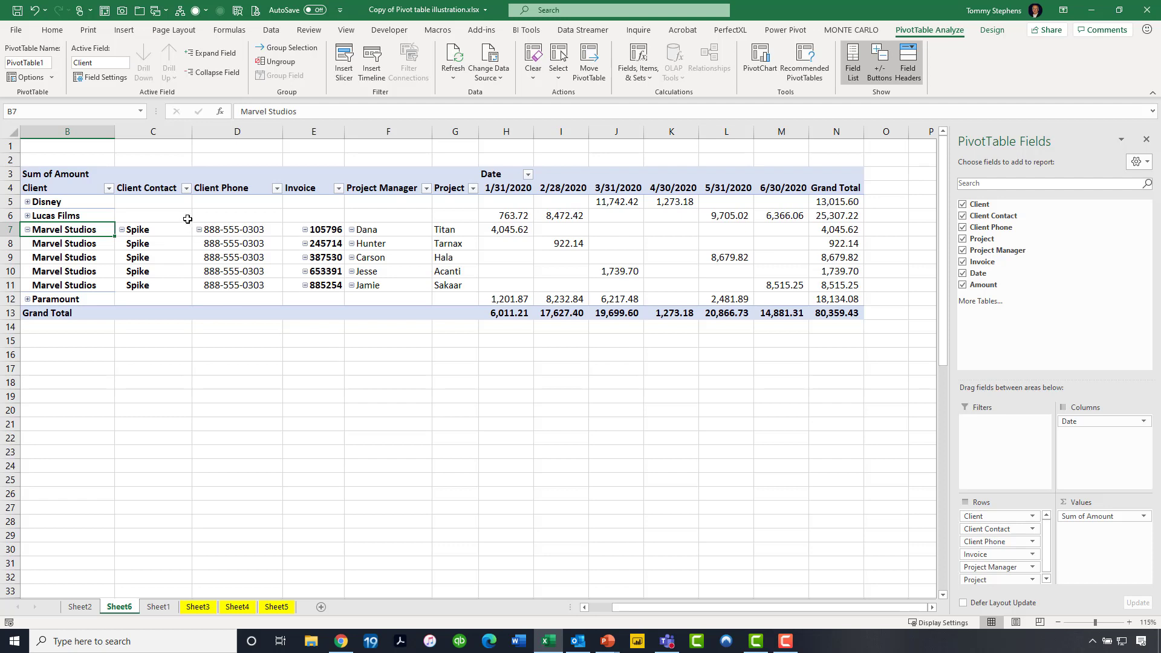
Collapse Marvel Studios and expand Disney to show its three invoice rows
{"action": "left_click", "coordinate": [27, 230]}
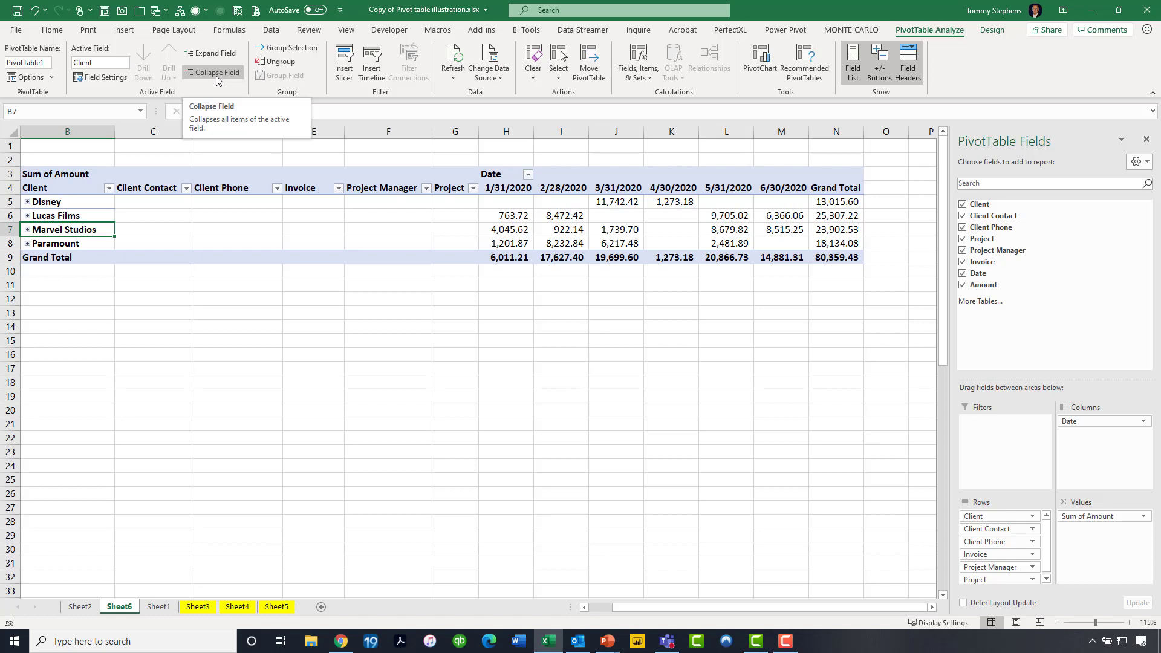
{"action": "left_click", "coordinate": [27, 202]}
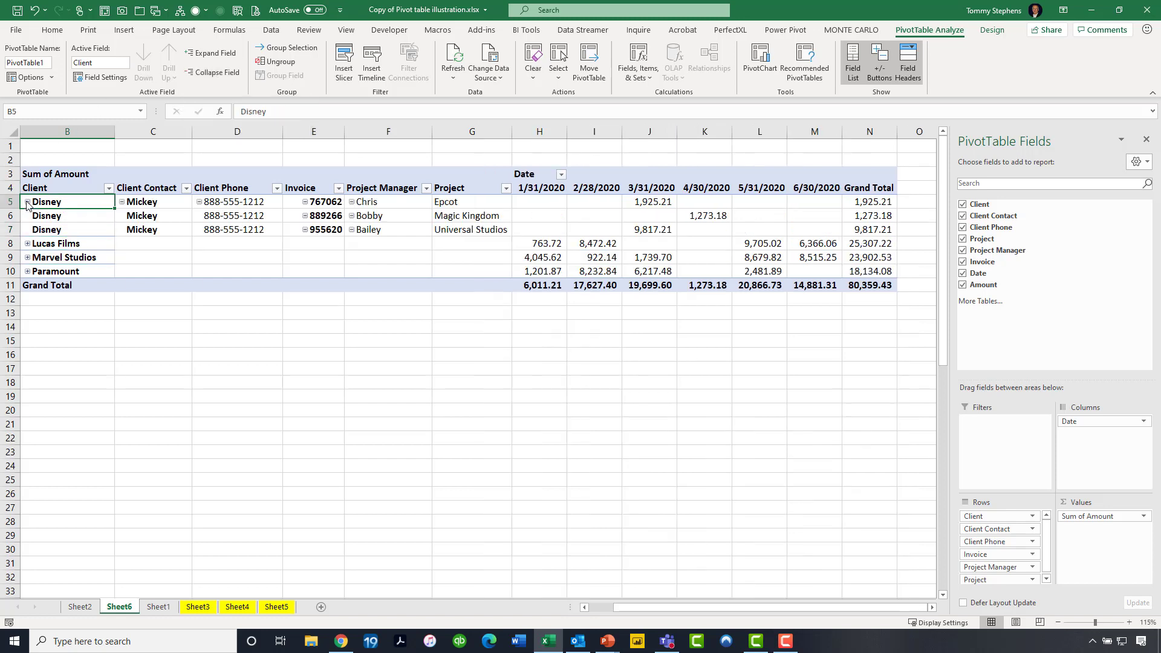